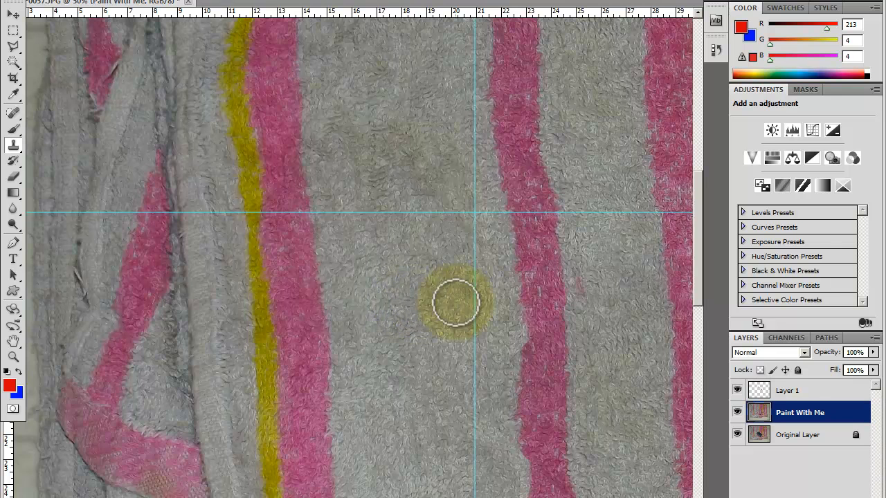
- Clone grey towel texture sampled on the Paint With Me layer onto Layer 1, covering the stray pink spot beside the narrow pink stripe
{"action": "mouse_move", "coordinate": [510, 332]}
{"action": "left_mouse_down"}
{"action": "mouse_move", "coordinate": [485, 316]}
{"action": "mouse_move", "coordinate": [448, 251]}
{"action": "mouse_move", "coordinate": [432, 249]}
{"action": "mouse_move", "coordinate": [433, 269]}
{"action": "mouse_move", "coordinate": [447, 274]}
{"action": "left_mouse_up"}
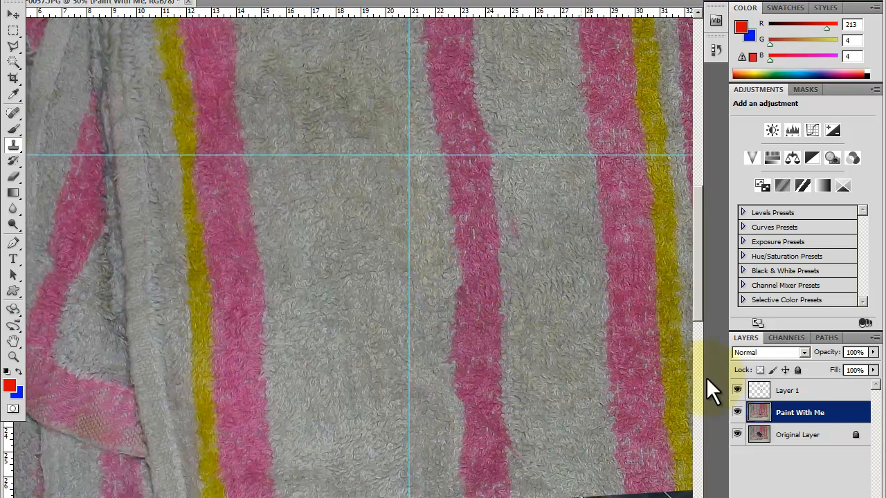
{"action": "double_click", "coordinate": [793, 411]}
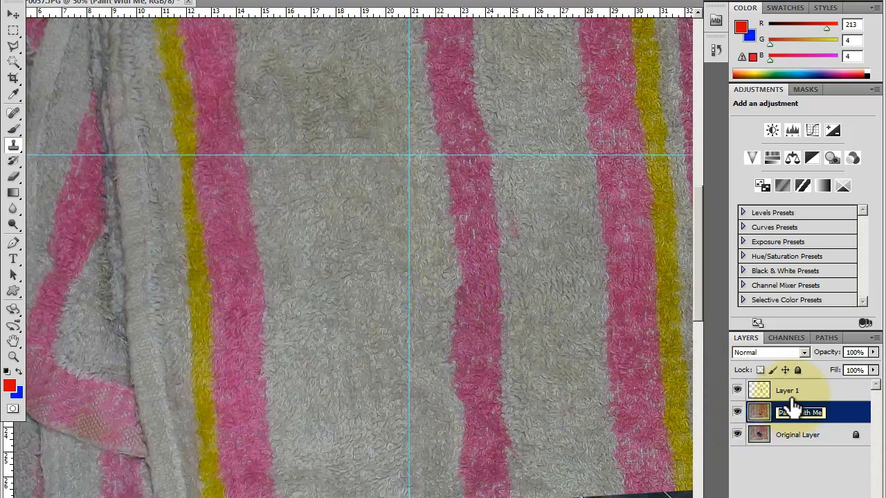
{"action": "left_click", "coordinate": [795, 394]}
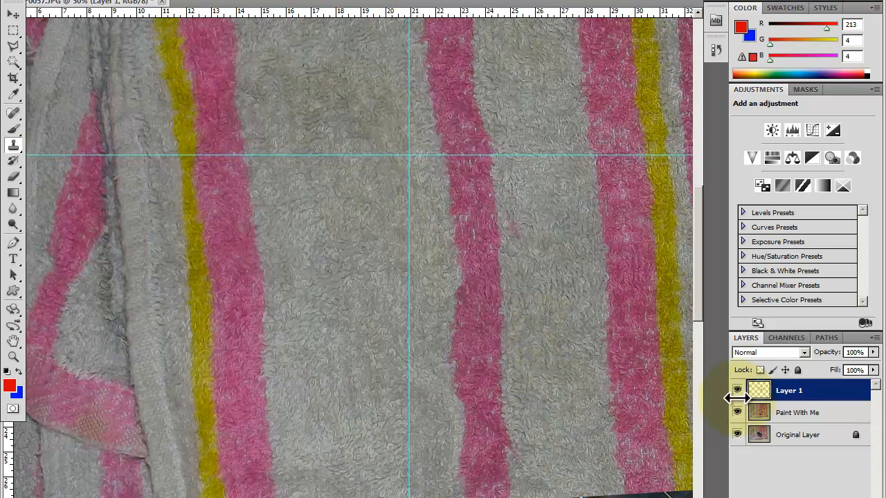
{"action": "left_click", "coordinate": [782, 413]}
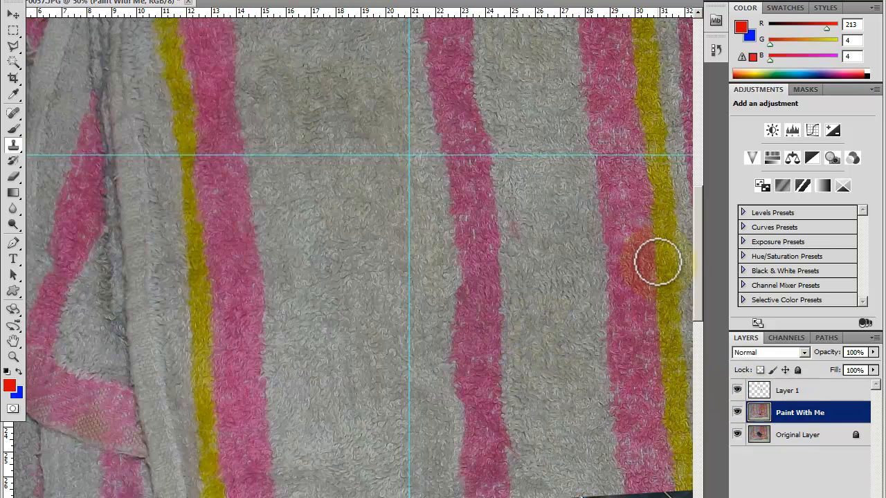
{"action": "scroll", "coordinate": [658, 259], "scroll_direction": "up", "scroll_amount": 4}
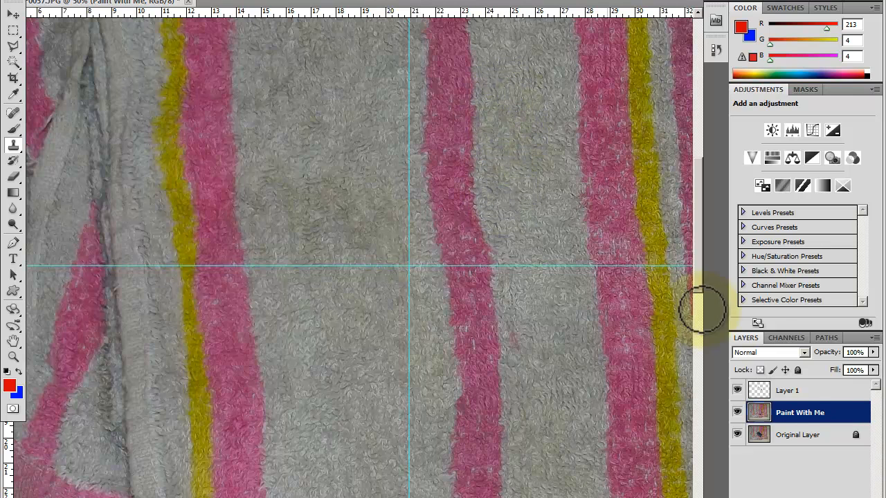
{"action": "left_click", "coordinate": [761, 390]}
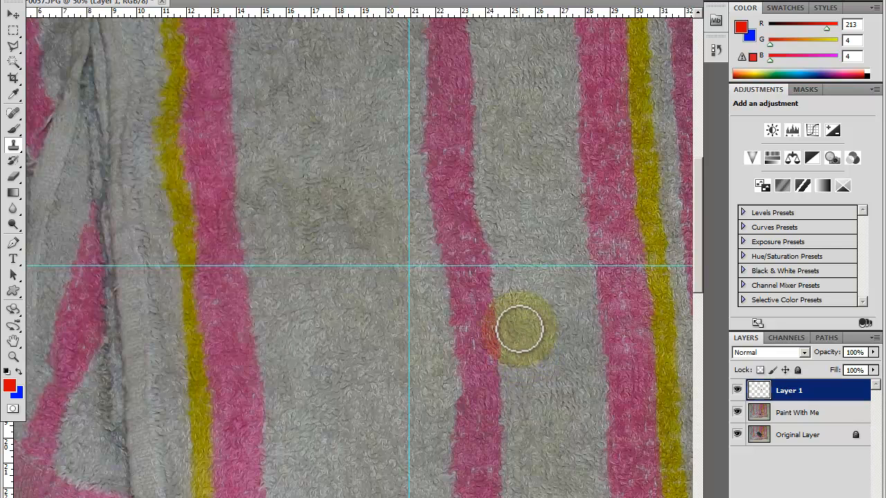
- Trim the bulge on the narrow pink stripe's left edge by cloning grey texture from Paint With Me onto Layer 1
{"action": "mouse_move", "coordinate": [521, 350]}
{"action": "left_mouse_down"}
{"action": "mouse_move", "coordinate": [556, 293]}
{"action": "mouse_move", "coordinate": [550, 214]}
{"action": "left_mouse_up"}
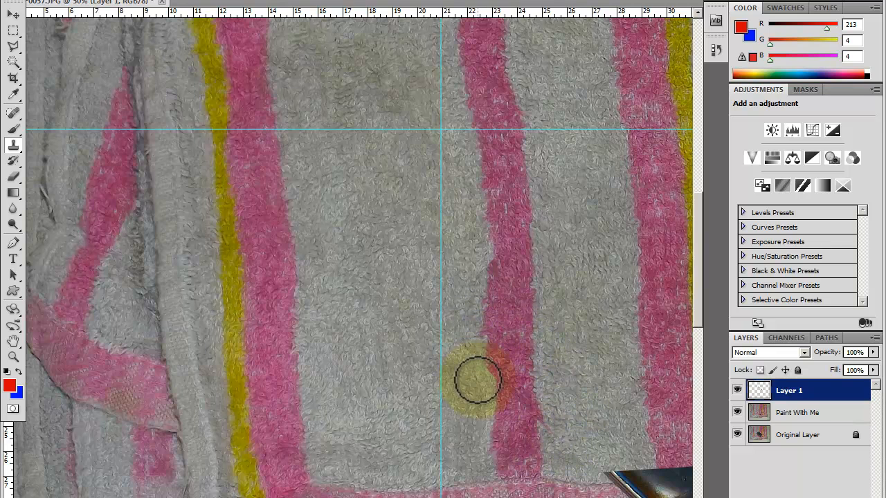
{"action": "left_click", "coordinate": [776, 418]}
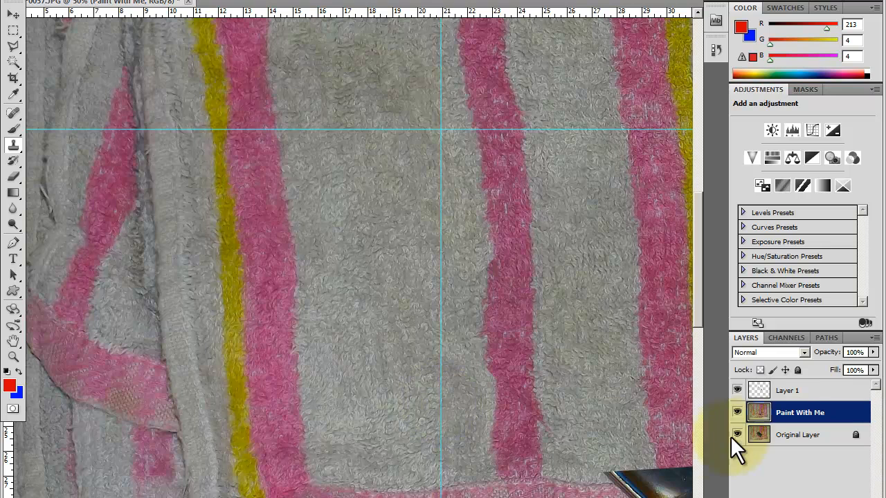
{"action": "left_click", "coordinate": [768, 391]}
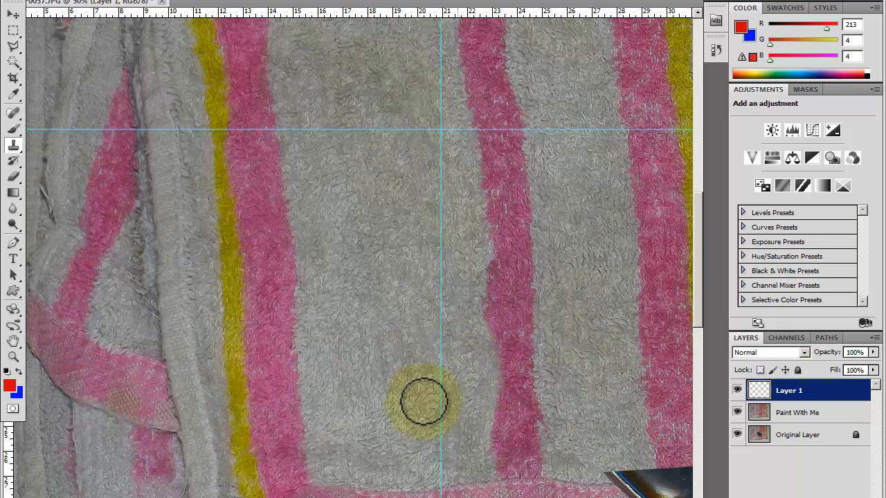
- Clean up the lower right edge of the narrow pink stripe by cloning grey texture from Paint With Me onto Layer 1
{"action": "mouse_move", "coordinate": [574, 389]}
{"action": "left_mouse_down"}
{"action": "mouse_move", "coordinate": [558, 367]}
{"action": "mouse_move", "coordinate": [534, 356]}
{"action": "mouse_move", "coordinate": [509, 374]}
{"action": "left_mouse_up"}
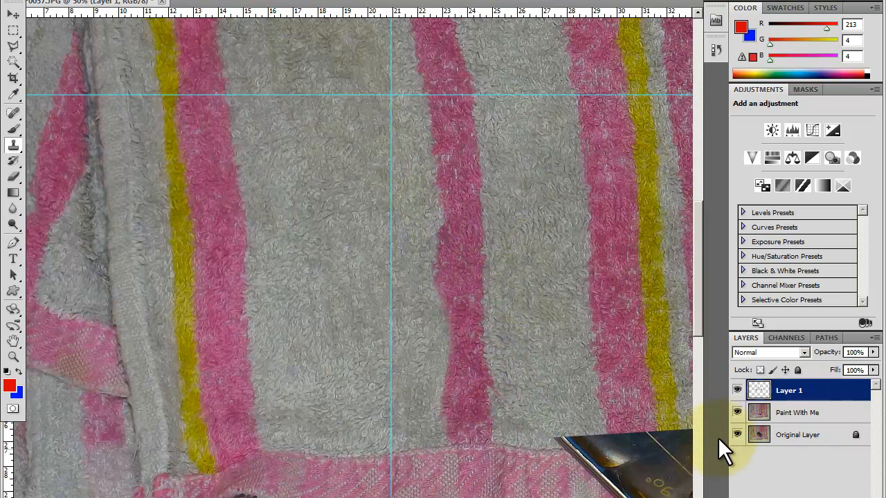
{"action": "left_click", "coordinate": [785, 416]}
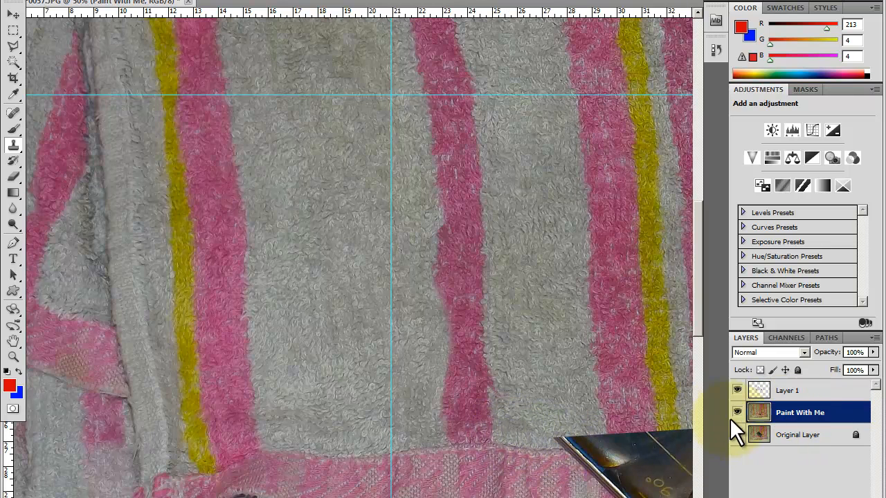
{"action": "left_click", "coordinate": [785, 394]}
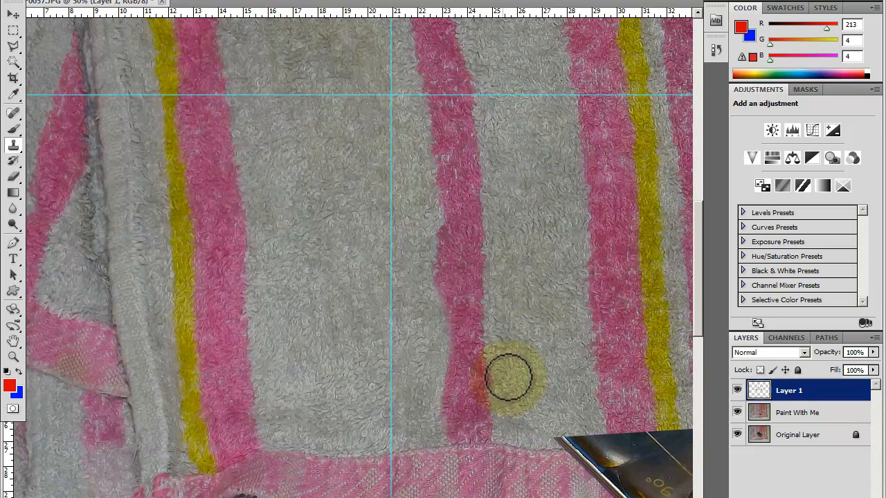
{"action": "left_click", "coordinate": [557, 417]}
- Retouch the border between the grey band and the wider pink stripe below the horizontal guide, cloning from Paint With Me onto Layer 1
{"action": "key", "text": "space"}
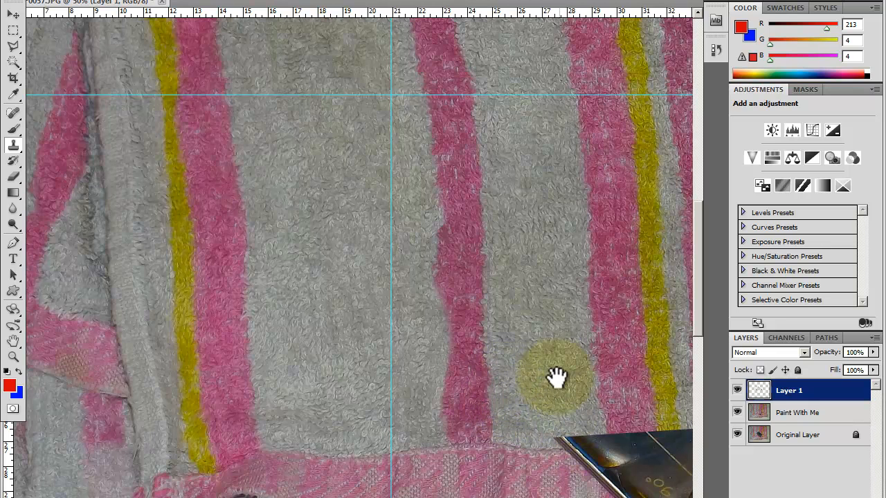
{"action": "key", "text": "space"}
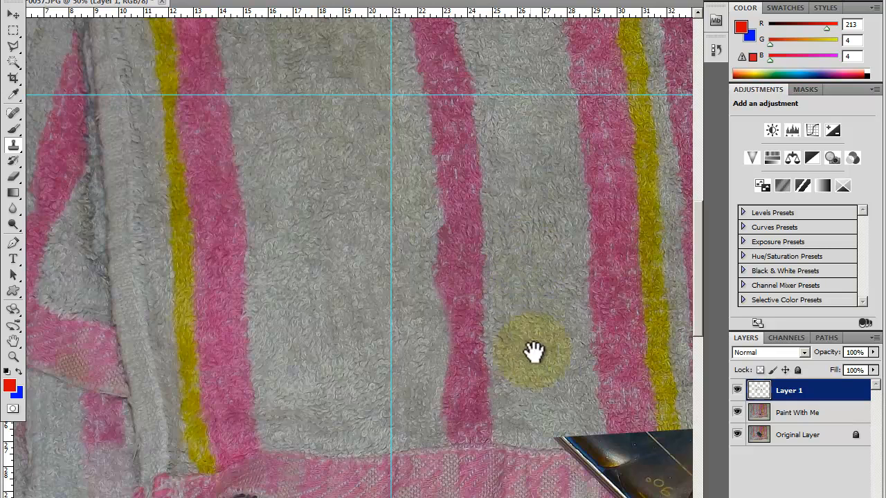
{"action": "left_click_drag", "start_coordinate": [567, 236], "coordinate": [346, 226]}
{"action": "mouse_move", "coordinate": [578, 283]}
{"action": "left_mouse_down"}
{"action": "mouse_move", "coordinate": [546, 287]}
{"action": "mouse_move", "coordinate": [546, 301]}
{"action": "mouse_move", "coordinate": [559, 316]}
{"action": "mouse_move", "coordinate": [608, 327]}
{"action": "mouse_move", "coordinate": [530, 278]}
{"action": "mouse_move", "coordinate": [555, 287]}
{"action": "mouse_move", "coordinate": [547, 284]}
{"action": "mouse_move", "coordinate": [550, 296]}
{"action": "left_mouse_up"}
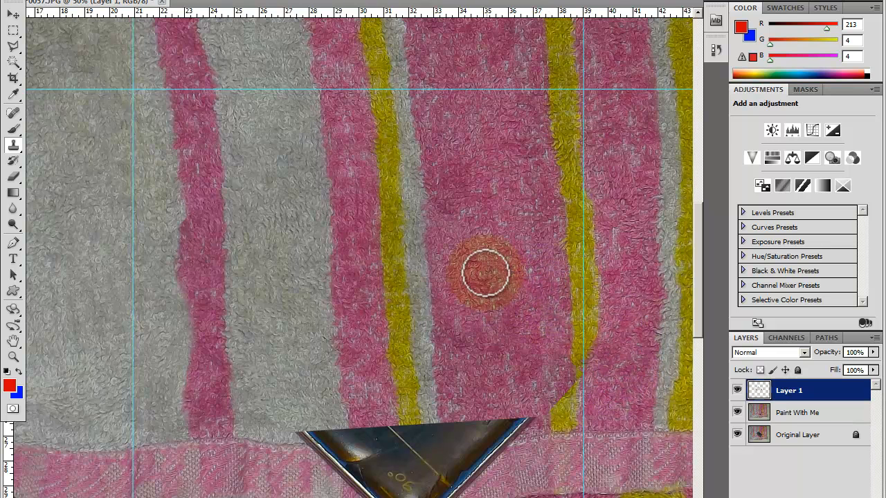
{"action": "left_click_drag", "start_coordinate": [350, 214], "coordinate": [496, 255]}
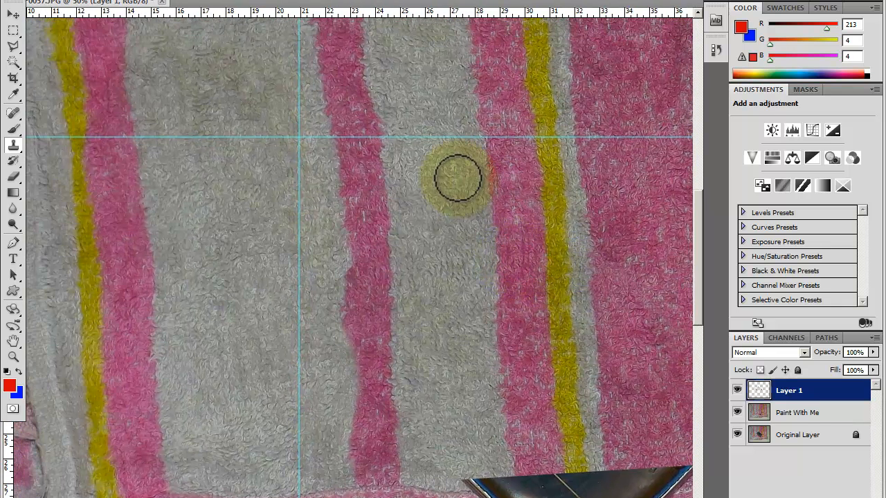
{"action": "mouse_move", "coordinate": [584, 326]}
{"action": "left_mouse_down"}
{"action": "mouse_move", "coordinate": [508, 298]}
{"action": "mouse_move", "coordinate": [531, 330]}
{"action": "mouse_move", "coordinate": [574, 348]}
{"action": "left_mouse_up"}
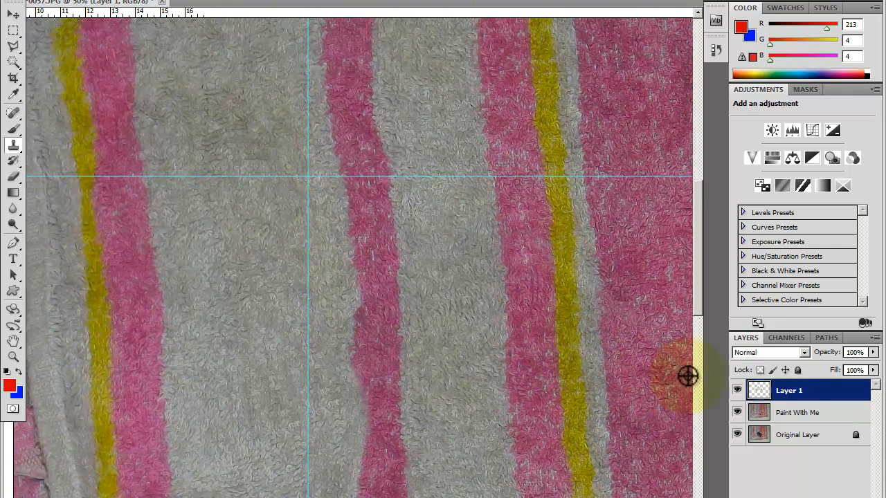
{"action": "left_click", "coordinate": [755, 413]}
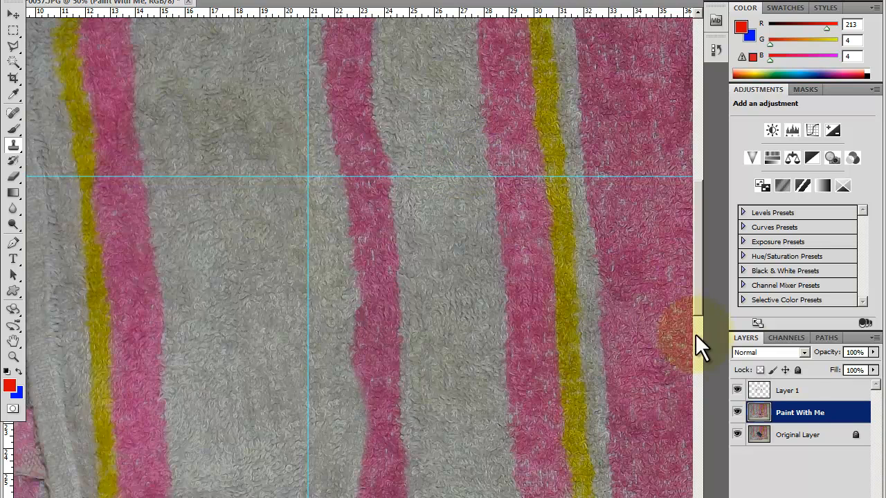
{"action": "left_click", "coordinate": [777, 386]}
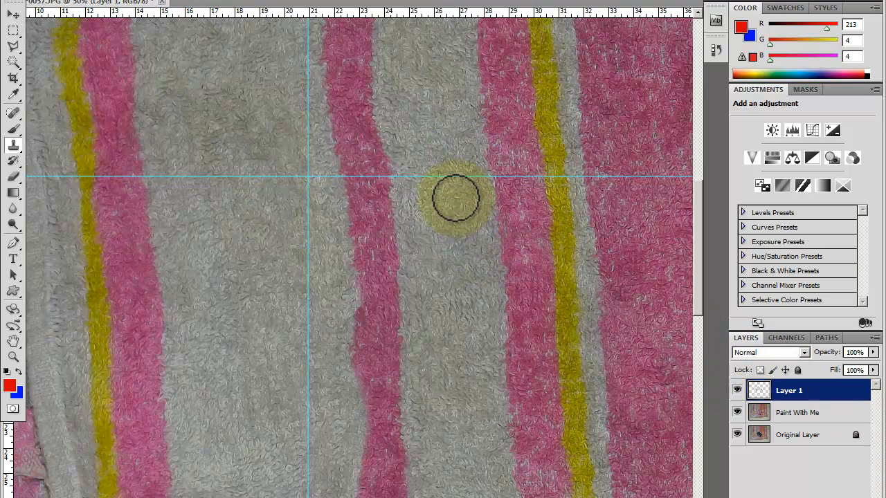
{"action": "left_click", "coordinate": [478, 240]}
{"action": "left_click", "coordinate": [761, 414]}
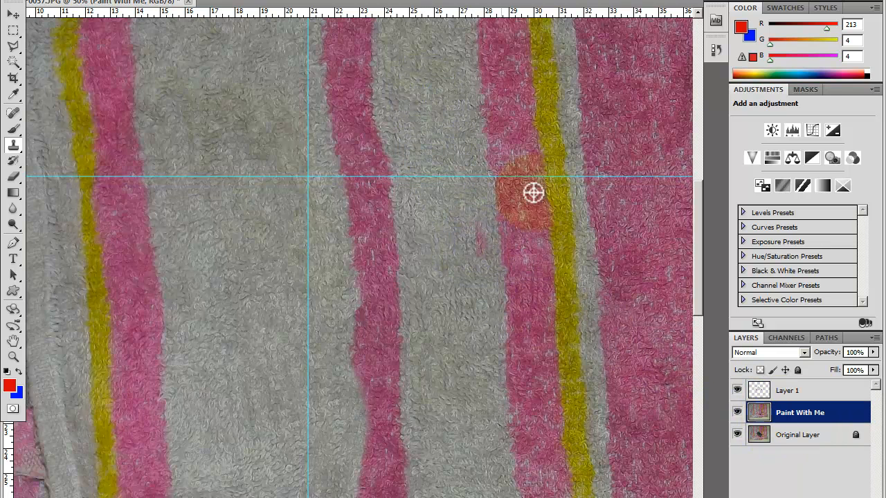
{"action": "left_click", "coordinate": [777, 393]}
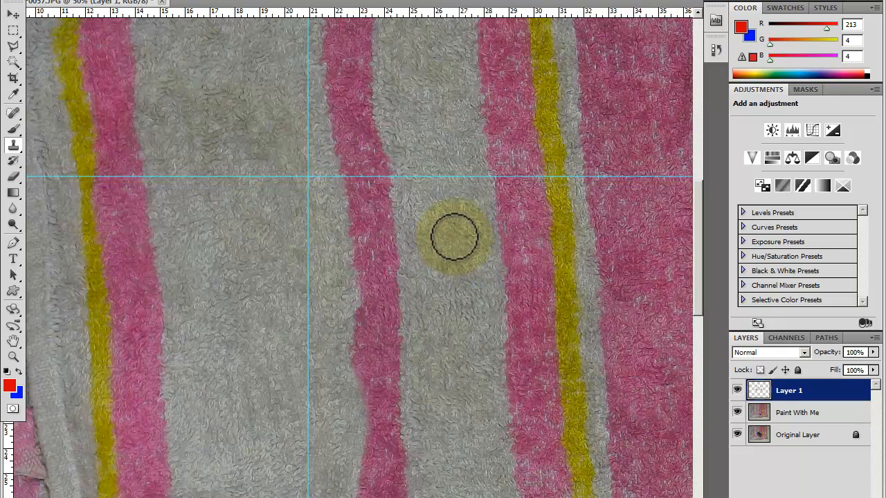
- Inspect the pink and yellow stripes around the triangular object for the next area to repair
{"action": "left_click_drag", "start_coordinate": [631, 320], "coordinate": [536, 208]}
{"action": "left_click_drag", "start_coordinate": [581, 277], "coordinate": [544, 252]}
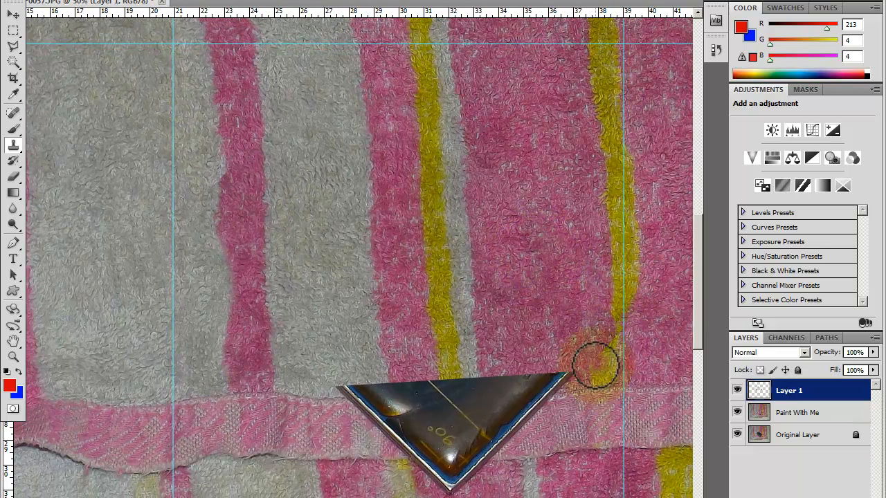
{"action": "key", "text": "space"}
{"action": "mouse_move", "coordinate": [645, 346]}
{"action": "left_mouse_down"}
{"action": "mouse_move", "coordinate": [613, 316]}
{"action": "mouse_move", "coordinate": [581, 319]}
{"action": "left_mouse_up"}
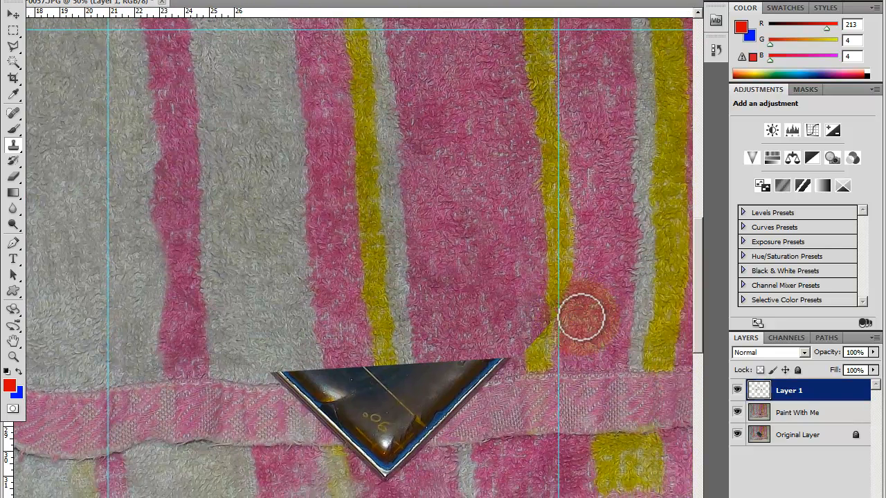
{"action": "scroll", "coordinate": [581, 317], "scroll_direction": "up", "scroll_amount": 5}
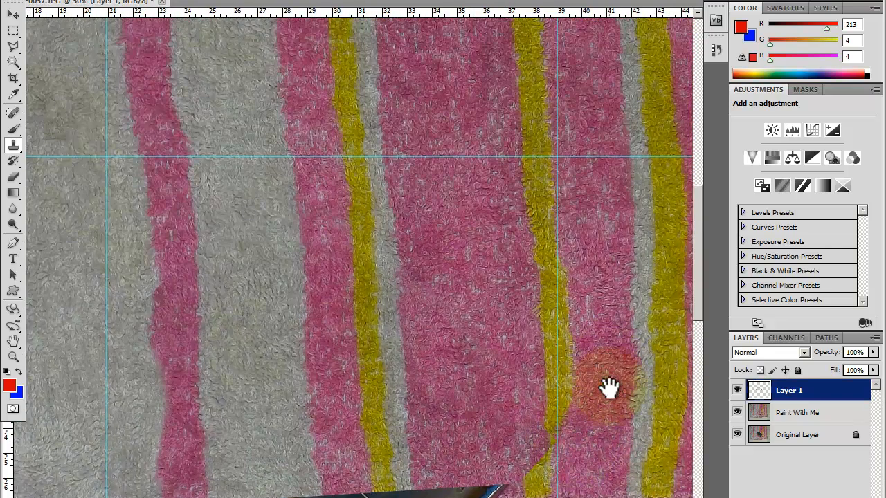
{"action": "scroll", "coordinate": [537, 406], "scroll_direction": "down", "scroll_amount": 5}
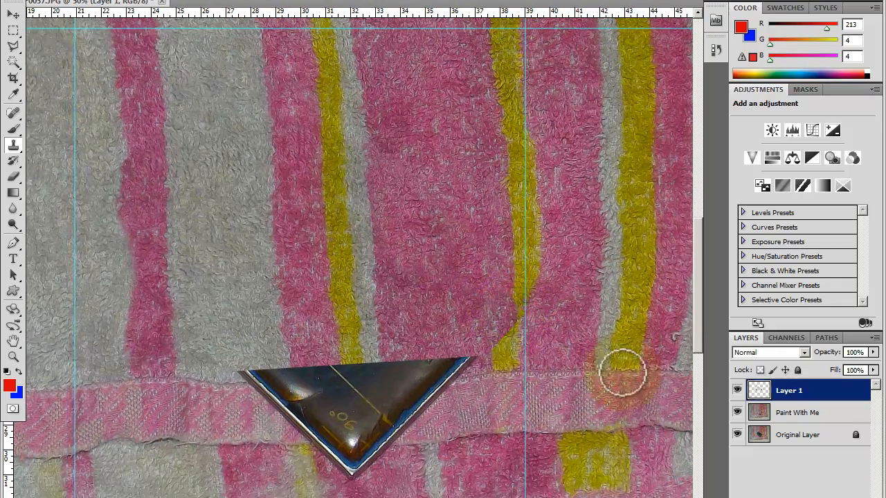
{"action": "mouse_move", "coordinate": [623, 374]}
{"action": "left_mouse_down"}
{"action": "mouse_move", "coordinate": [644, 297]}
{"action": "mouse_move", "coordinate": [639, 277]}
{"action": "mouse_move", "coordinate": [623, 349]}
{"action": "left_mouse_up"}
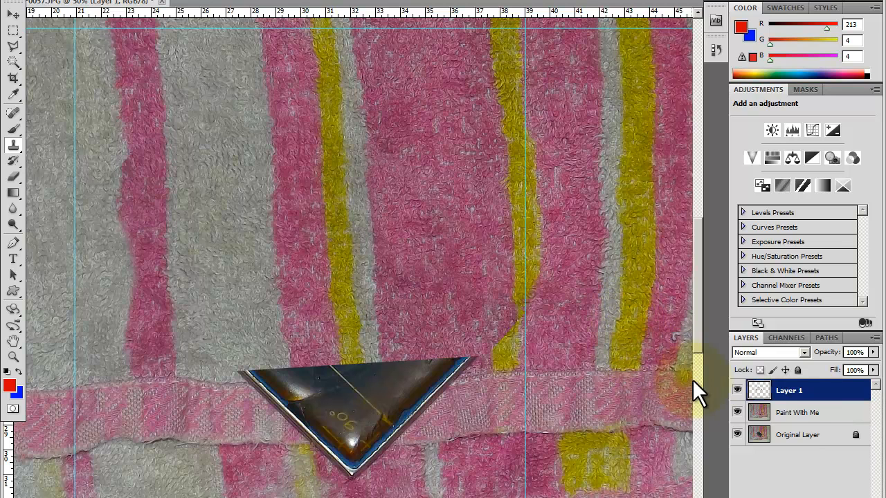
- Try to cover the kinked lower end of the yellow stripe with cloned pink texture directly on the Paint With Me layer
{"action": "left_click", "coordinate": [770, 411]}
{"action": "left_click", "coordinate": [611, 279], "text": "alt"}
{"action": "left_click", "coordinate": [349, 241]}
{"action": "left_click", "coordinate": [475, 248]}
{"action": "left_click", "coordinate": [543, 303]}
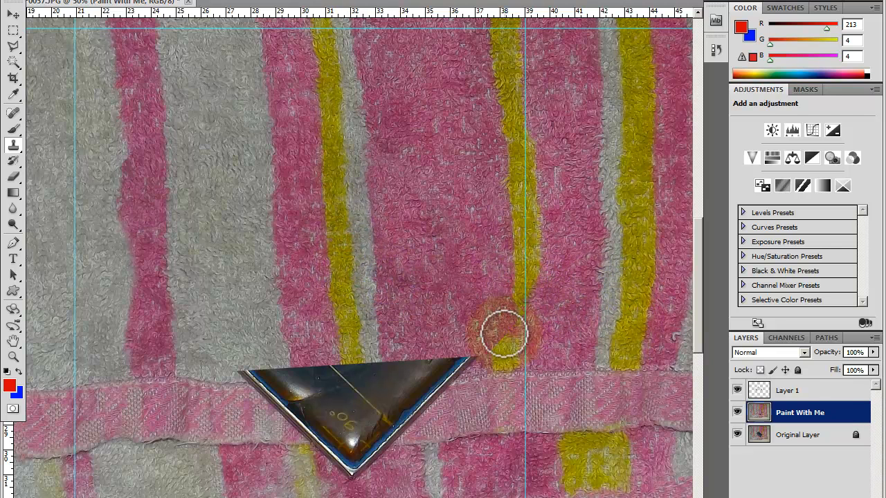
{"action": "mouse_move", "coordinate": [493, 348]}
{"action": "left_mouse_down"}
{"action": "mouse_move", "coordinate": [505, 352]}
{"action": "mouse_move", "coordinate": [539, 262]}
{"action": "mouse_move", "coordinate": [508, 344]}
{"action": "mouse_move", "coordinate": [542, 360]}
{"action": "left_mouse_up"}
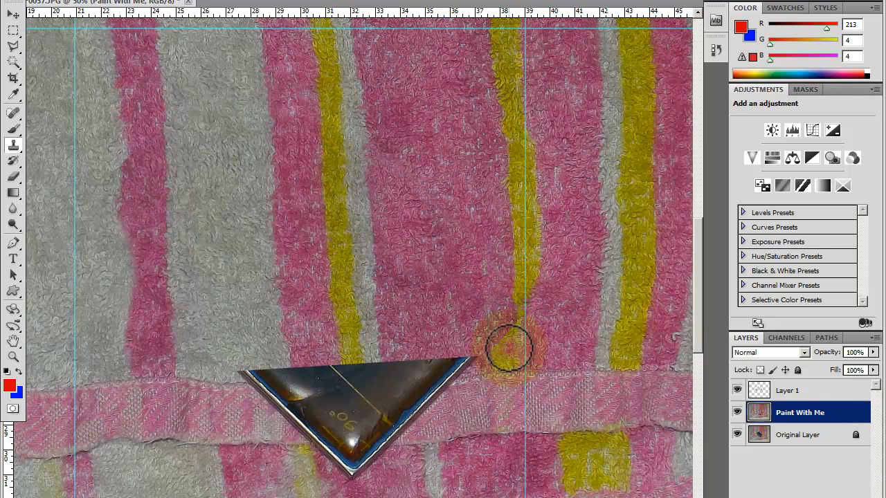
{"action": "left_click", "coordinate": [810, 393]}
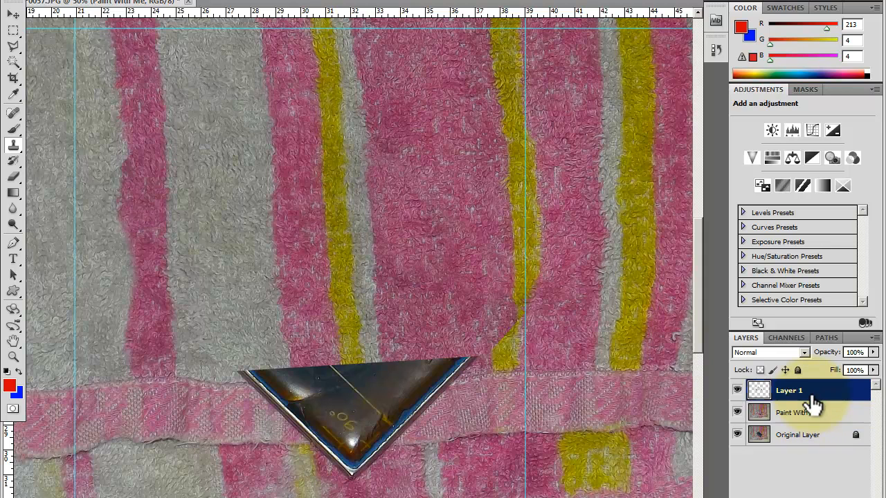
- Smooth the kink at the yellow stripe's lower end by cloning sampled texture from Paint With Me onto Layer 1
{"action": "left_click", "coordinate": [808, 414]}
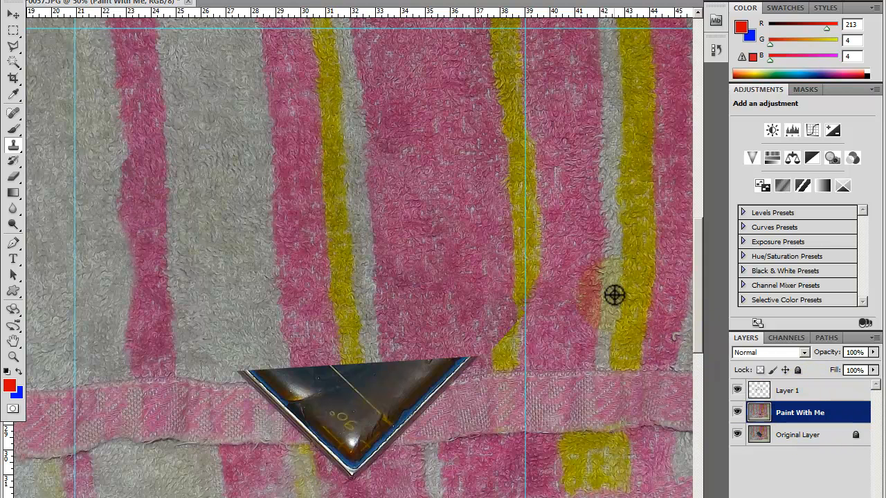
{"action": "left_click", "coordinate": [788, 398]}
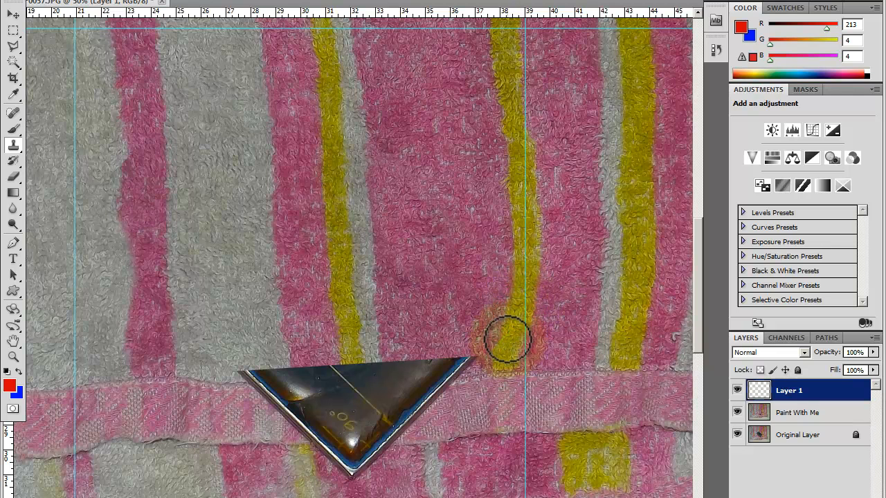
{"action": "left_click_drag", "start_coordinate": [506, 339], "coordinate": [505, 355]}
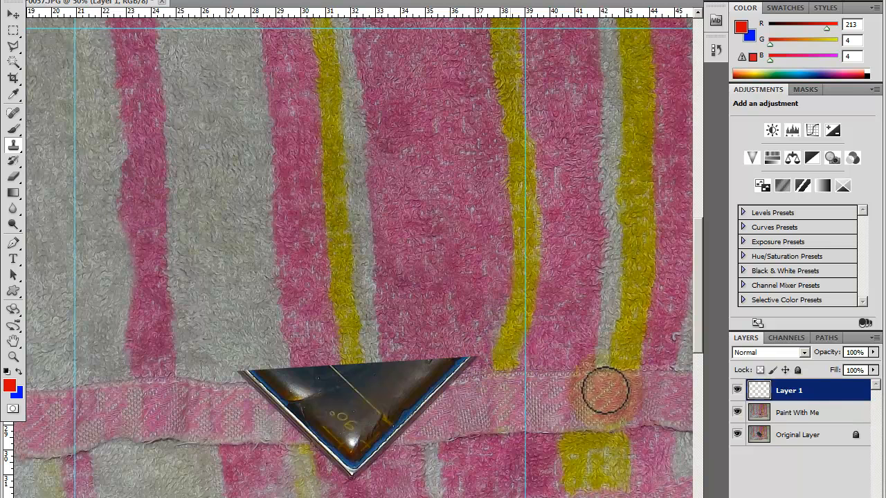
- Clean up the wide pink stripe above the triangular object, cloning pink texture sampled from Paint With Me onto Layer 1
{"action": "mouse_move", "coordinate": [558, 382]}
{"action": "left_mouse_down"}
{"action": "mouse_move", "coordinate": [578, 396]}
{"action": "mouse_move", "coordinate": [603, 381]}
{"action": "mouse_move", "coordinate": [612, 388]}
{"action": "left_mouse_up"}
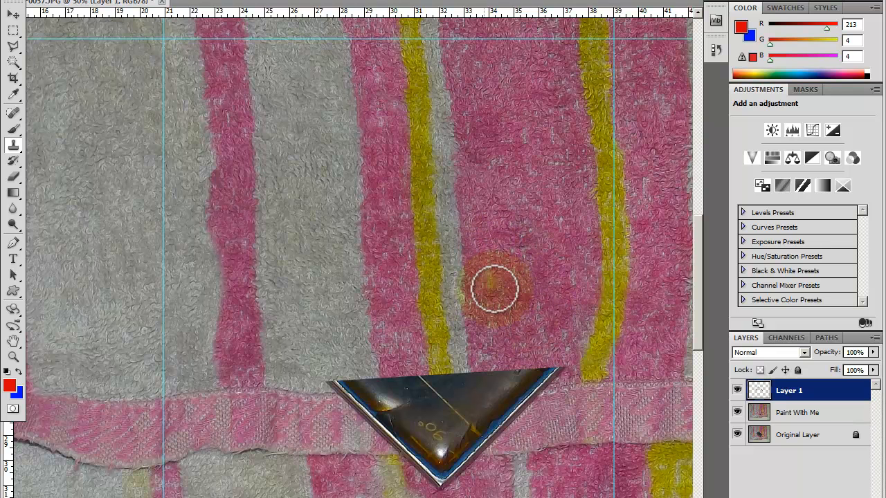
{"action": "left_click", "coordinate": [788, 415]}
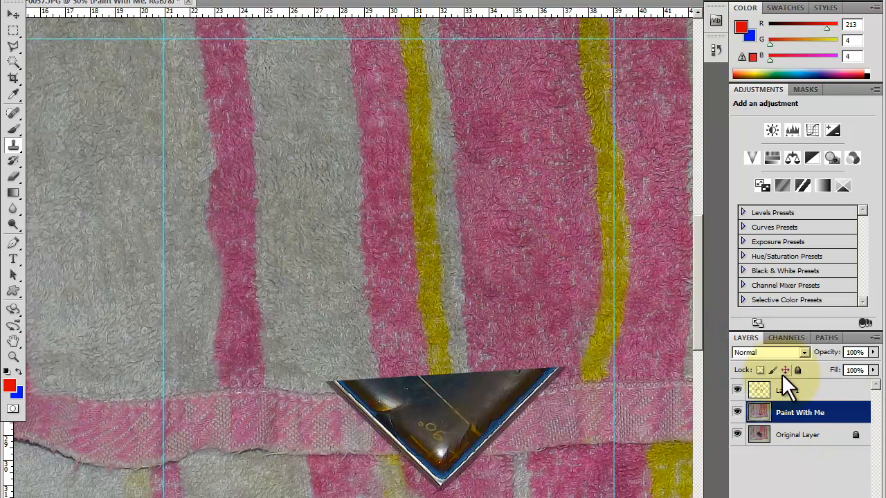
{"action": "left_click", "coordinate": [787, 393]}
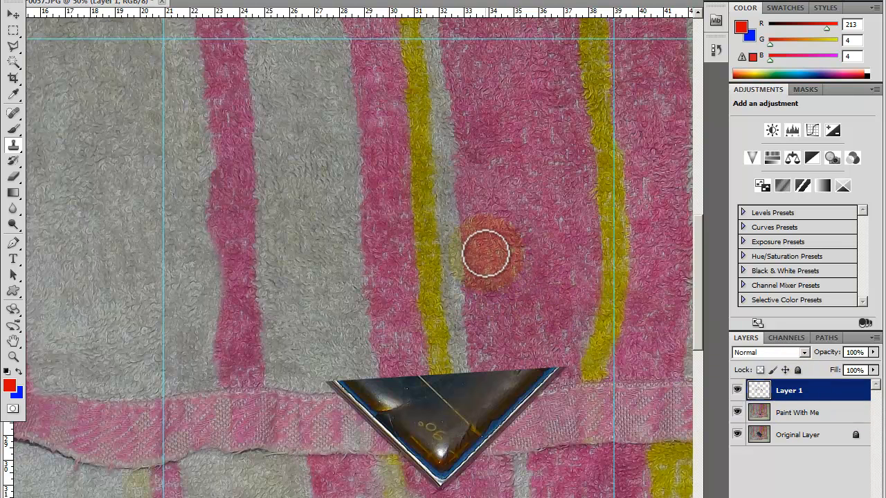
{"action": "left_click", "coordinate": [562, 298]}
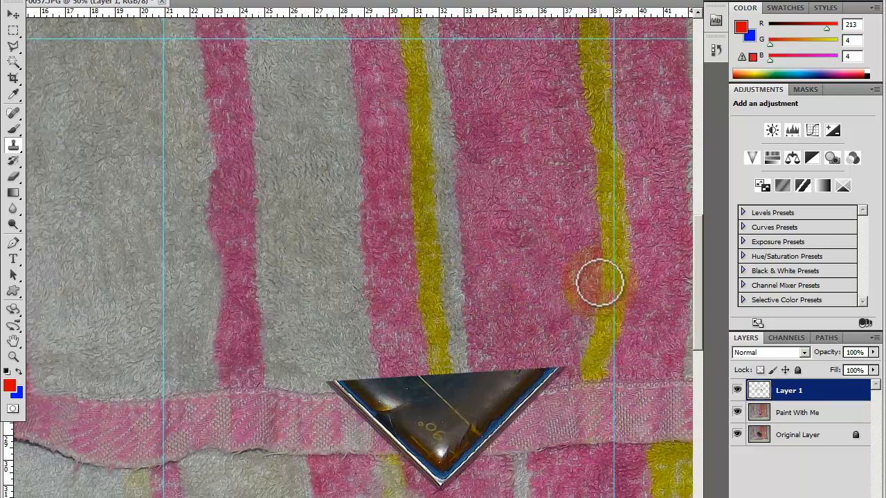
{"action": "left_click", "coordinate": [780, 411]}
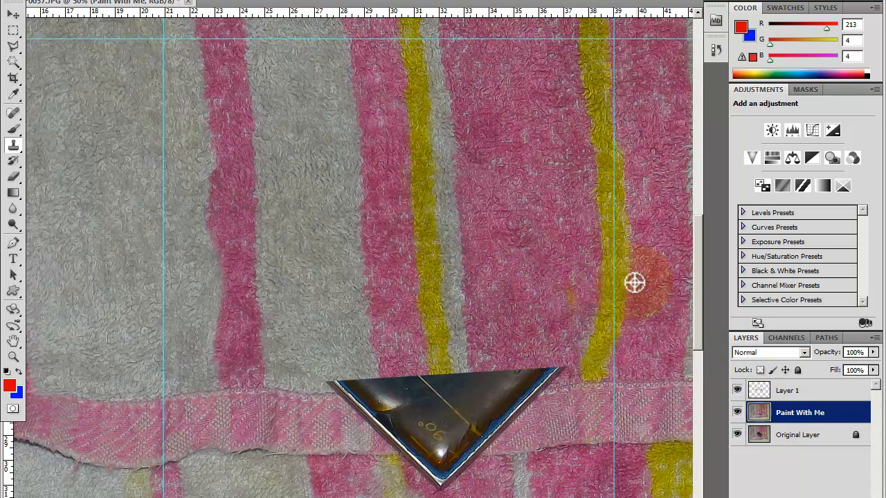
{"action": "left_click", "coordinate": [785, 392]}
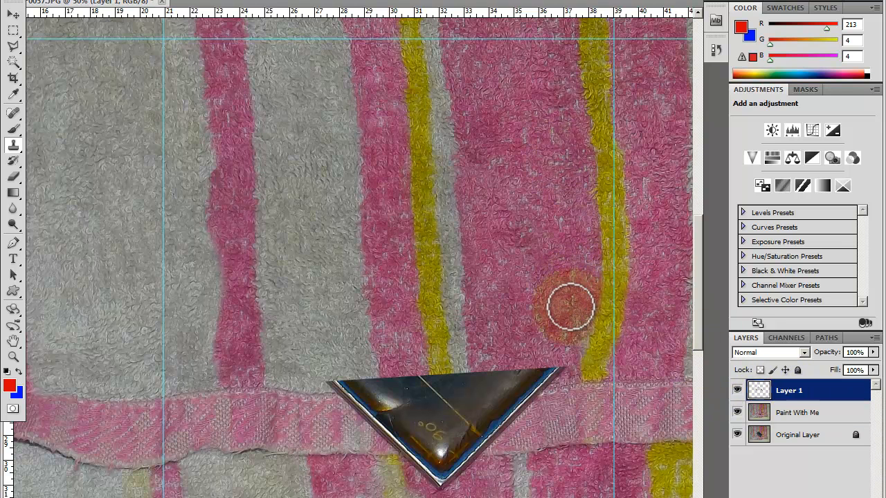
- Merge Layer 1 down into the Paint With Me layer
{"action": "left_click_drag", "start_coordinate": [495, 378], "coordinate": [532, 363]}
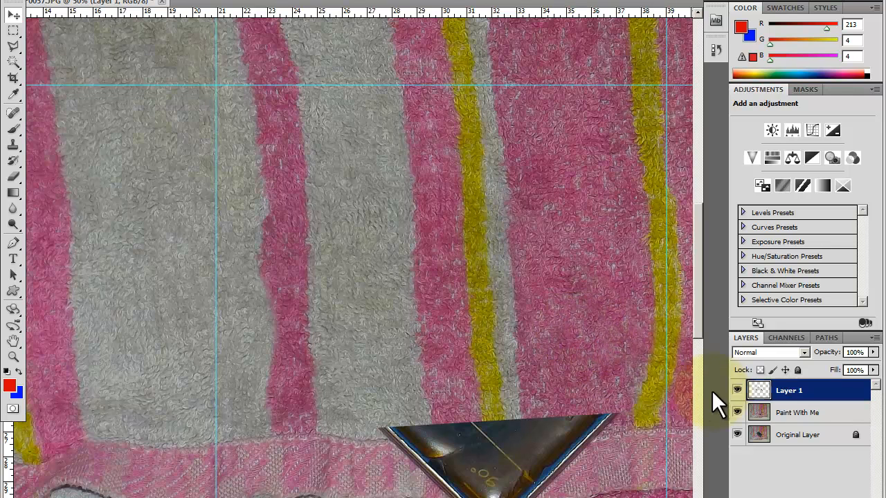
{"action": "left_click", "coordinate": [809, 418]}
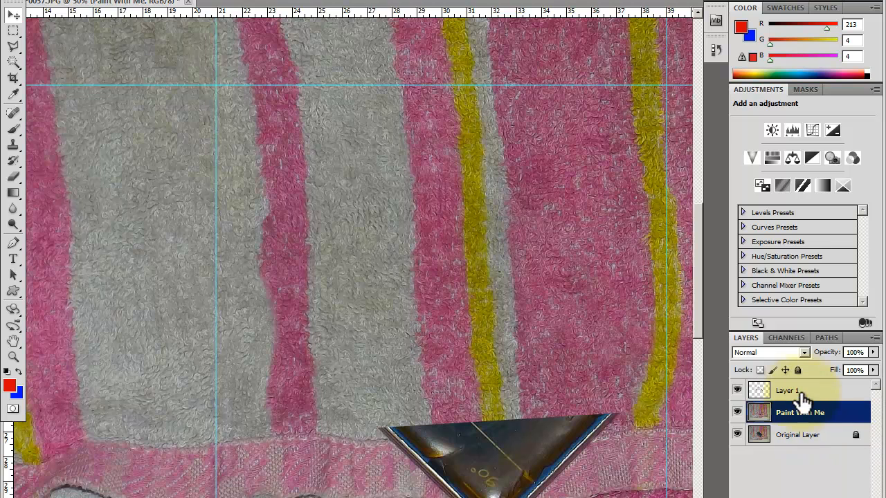
{"action": "left_click", "coordinate": [802, 393]}
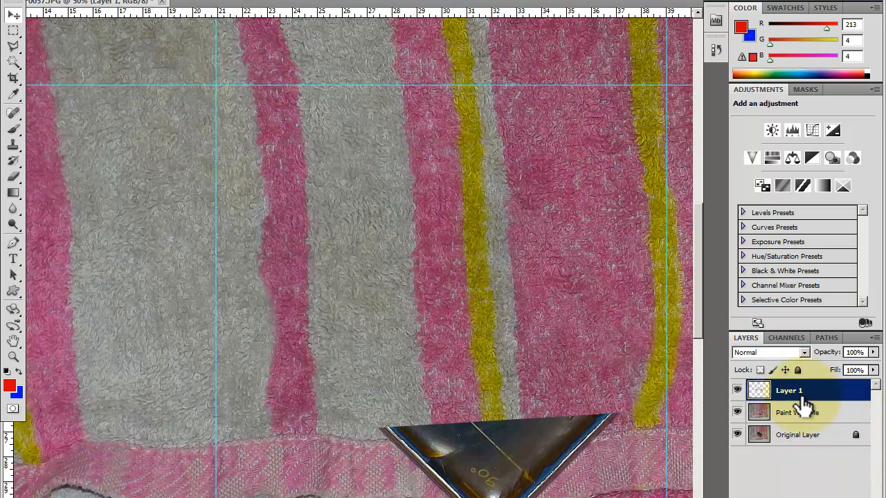
{"action": "right_click", "coordinate": [807, 391]}
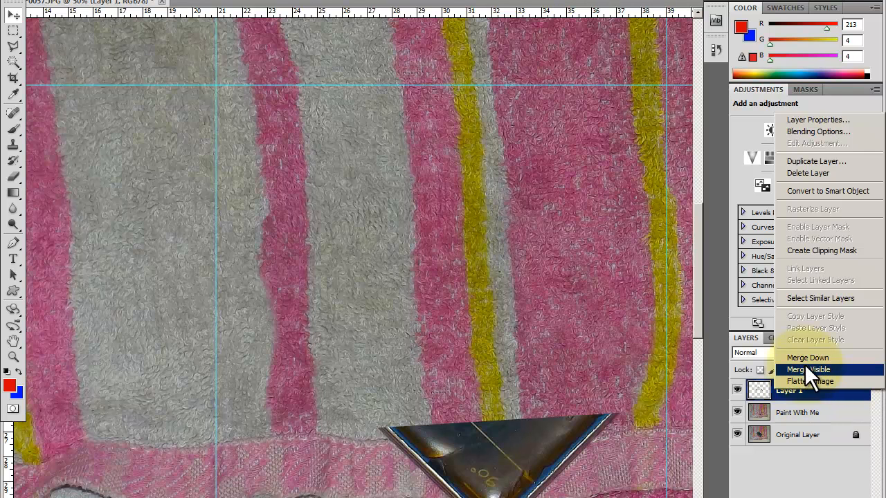
{"action": "left_click", "coordinate": [809, 357]}
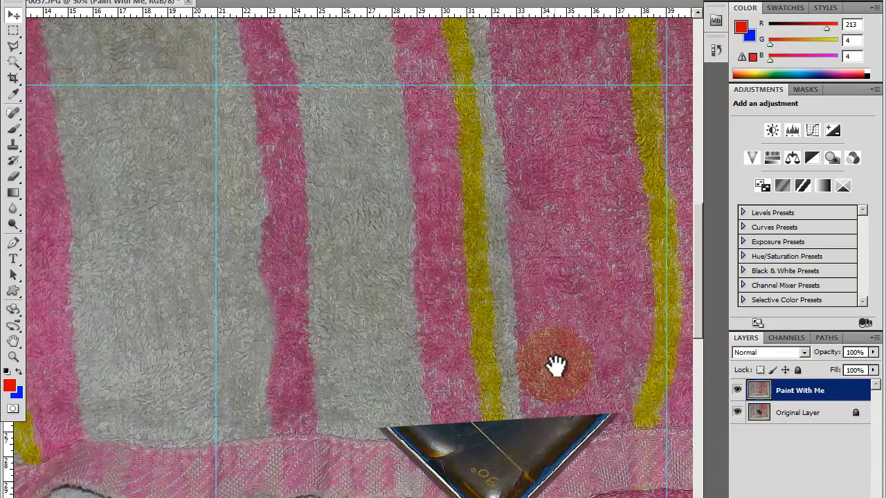
- Remove the horizontal guide and both vertical guides from the canvas
{"action": "left_click_drag", "start_coordinate": [526, 362], "coordinate": [554, 357]}
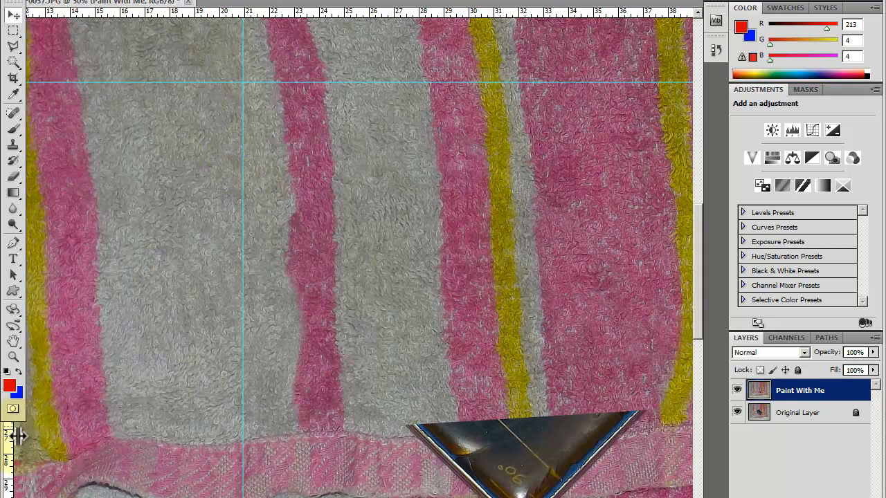
{"action": "left_click_drag", "start_coordinate": [7, 443], "coordinate": [7, 443]}
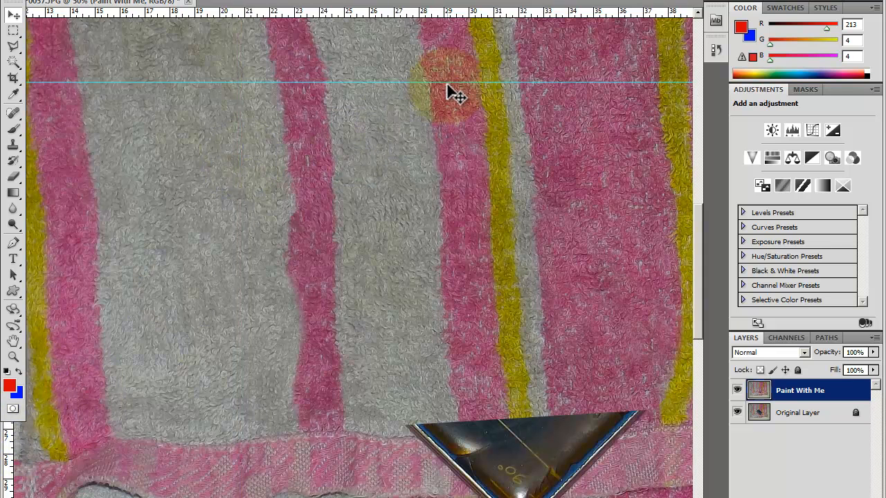
{"action": "left_click_drag", "start_coordinate": [449, 59], "coordinate": [451, 20]}
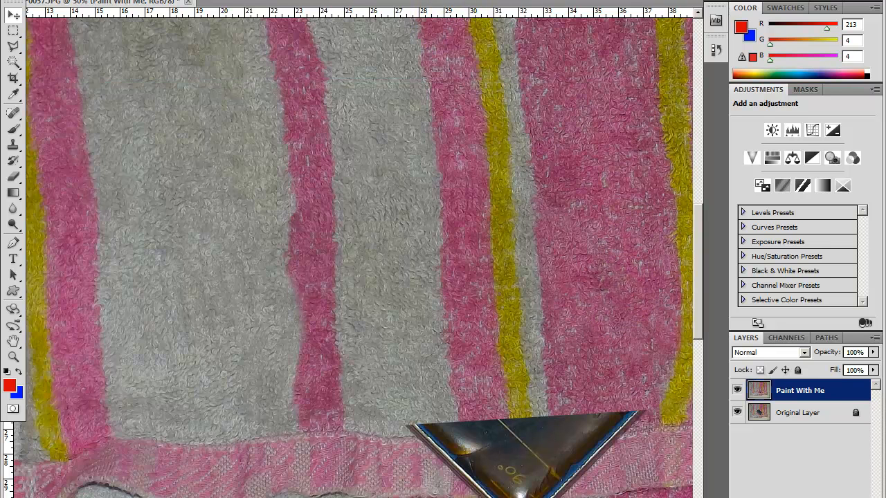
{"action": "scroll", "coordinate": [353, 256], "scroll_direction": "right", "scroll_amount": 3}
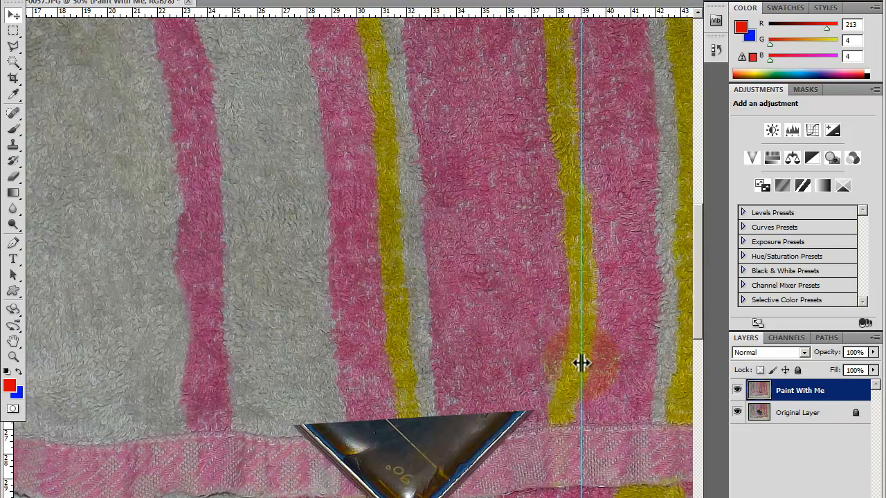
{"action": "left_click_drag", "start_coordinate": [7, 488], "coordinate": [5, 488]}
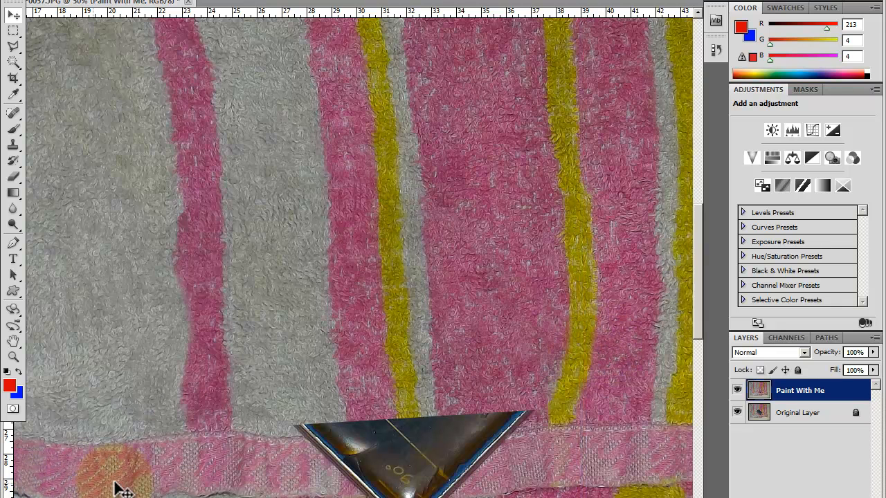
- Examine the repaired stripes from farther out, followed by a close look at the triangular object's lower tip and the towel around it
{"action": "left_click", "coordinate": [13, 356]}
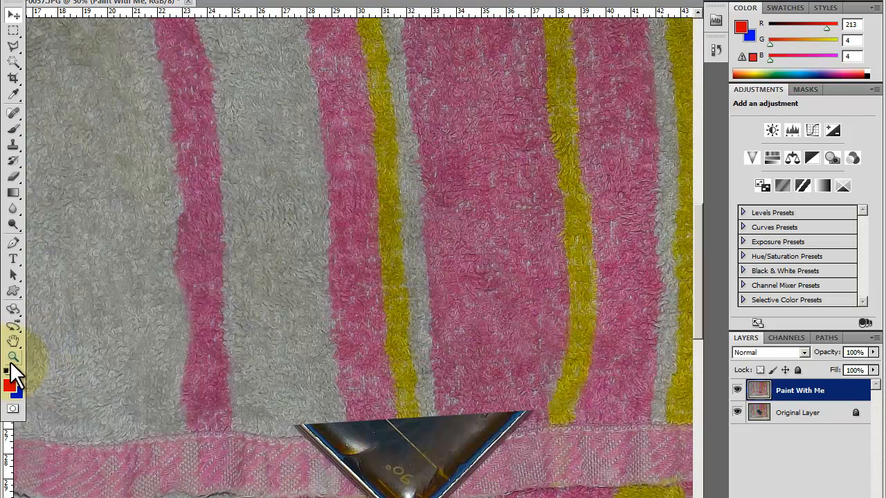
{"action": "left_click", "coordinate": [445, 319], "text": "alt"}
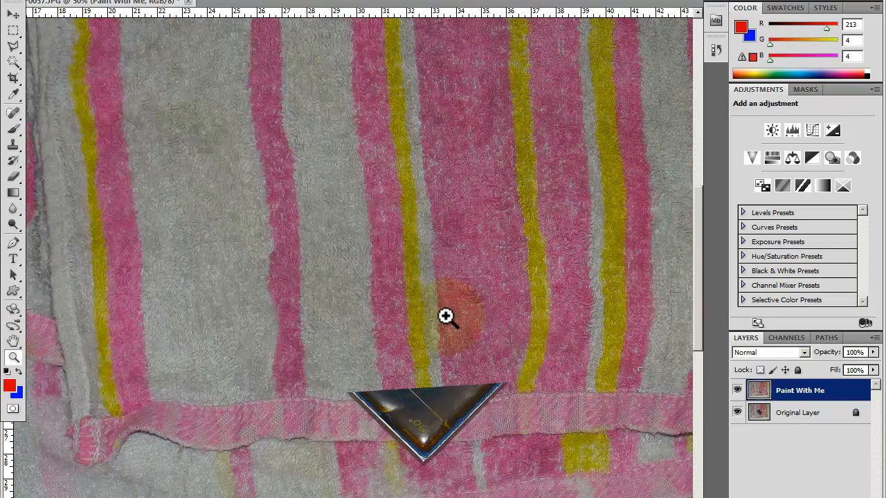
{"action": "left_click_drag", "start_coordinate": [366, 301], "coordinate": [447, 334]}
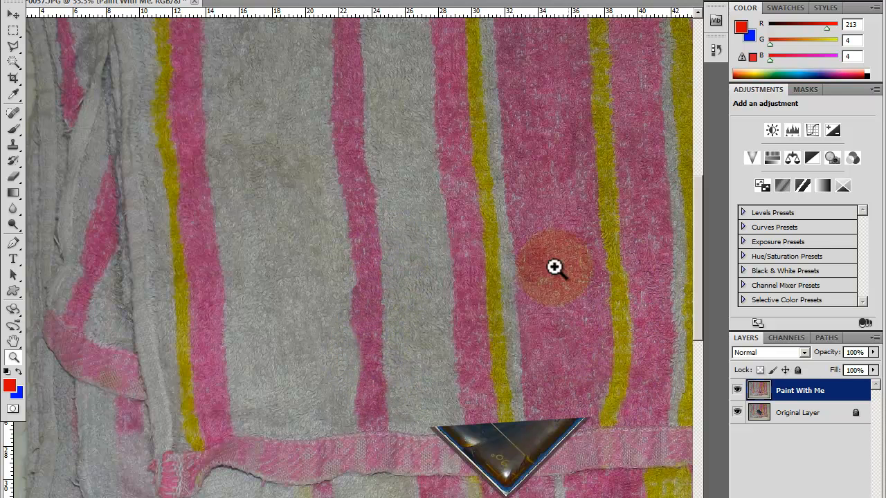
{"action": "left_click_drag", "start_coordinate": [619, 390], "coordinate": [619, 313]}
{"action": "left_click", "coordinate": [534, 410]}
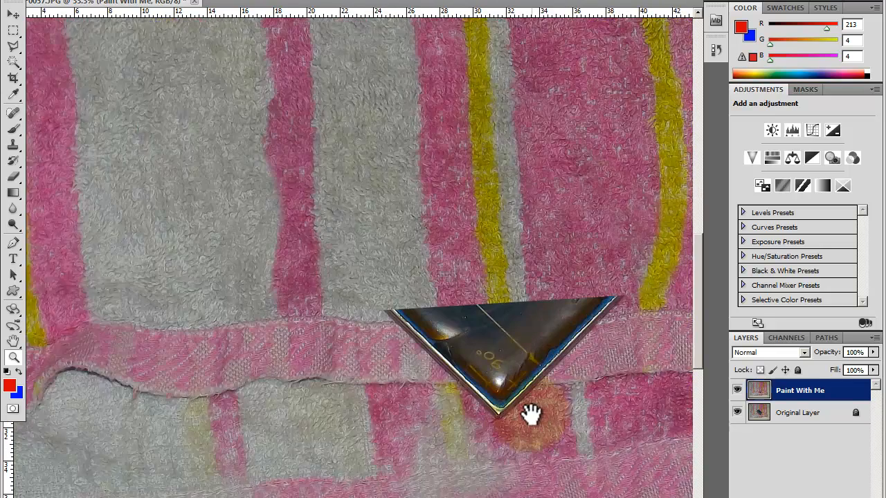
{"action": "left_click", "coordinate": [520, 413]}
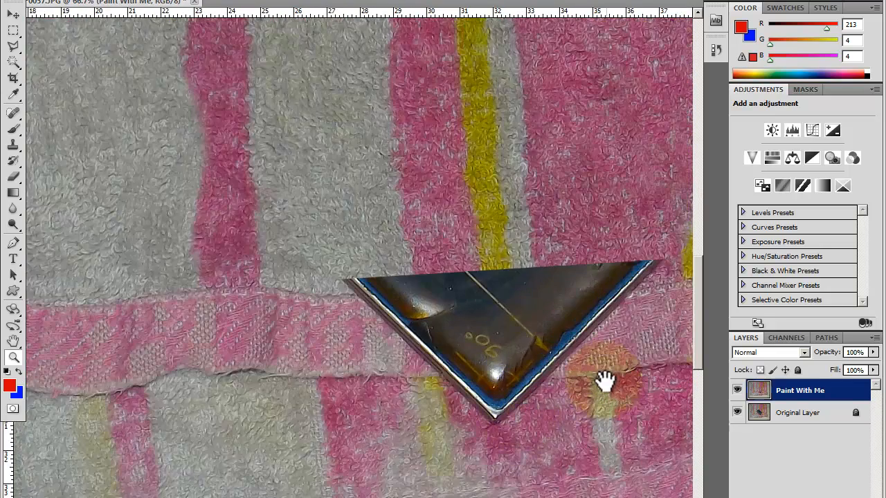
{"action": "left_click_drag", "start_coordinate": [605, 381], "coordinate": [582, 323]}
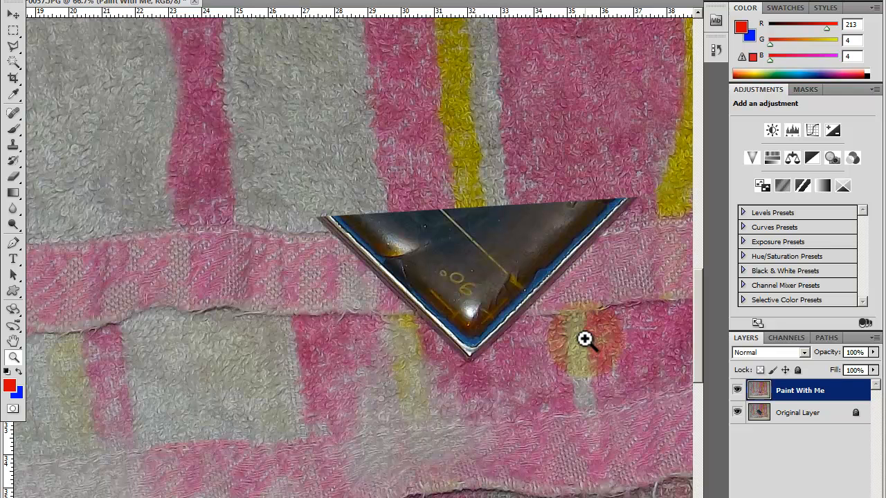
{"action": "mouse_move", "coordinate": [585, 339]}
{"action": "left_mouse_down"}
{"action": "mouse_move", "coordinate": [577, 357]}
{"action": "mouse_move", "coordinate": [512, 335]}
{"action": "mouse_move", "coordinate": [498, 376]}
{"action": "mouse_move", "coordinate": [563, 368]}
{"action": "mouse_move", "coordinate": [596, 342]}
{"action": "left_mouse_up"}
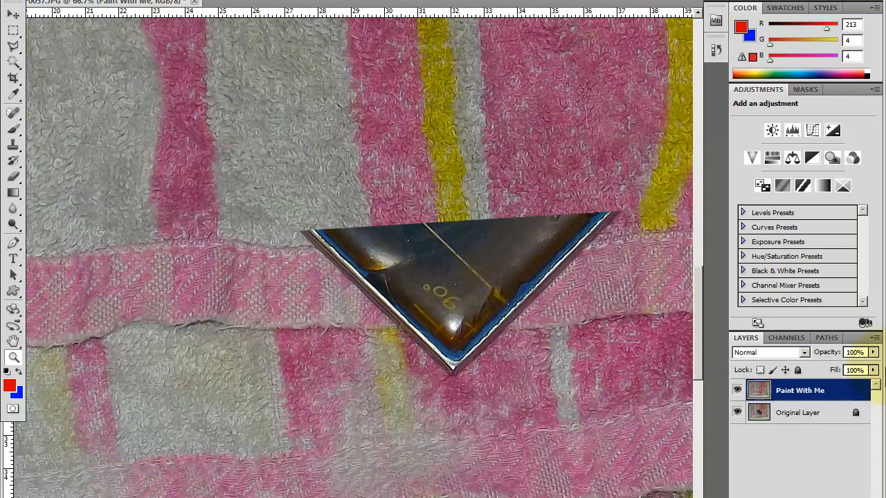
- Add a new empty layer with the default name Layer 1 above Paint With Me
{"action": "left_click", "coordinate": [876, 338]}
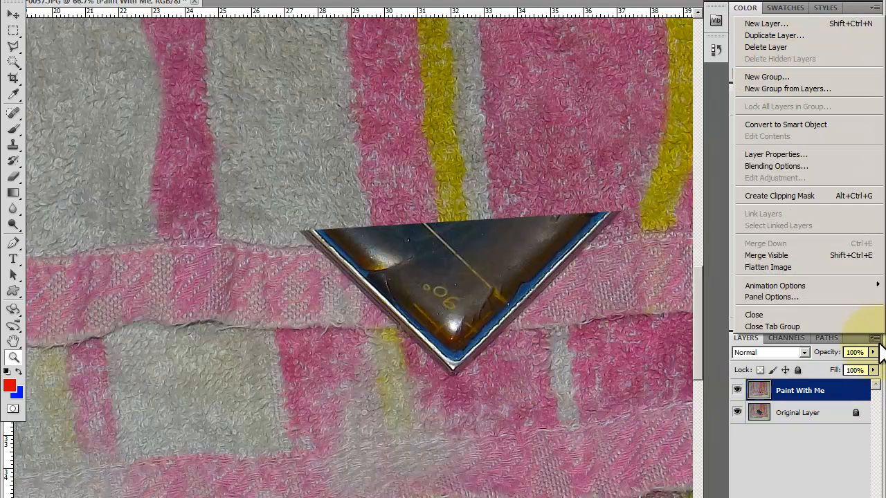
{"action": "left_click", "coordinate": [766, 23]}
{"action": "left_click", "coordinate": [689, 159]}
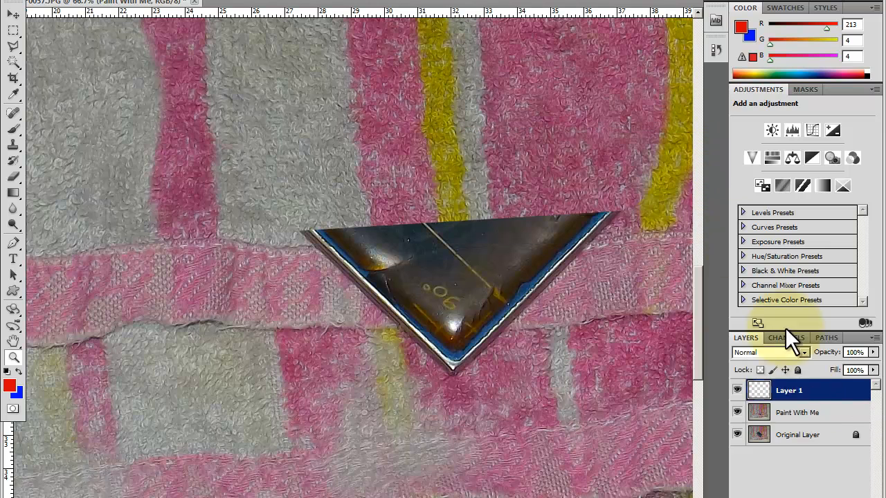
- Cover the triangular object's lower tip with the Clone Stamp, sampling pink texture from Paint With Me and painting on Layer 1
{"action": "left_click", "coordinate": [811, 418]}
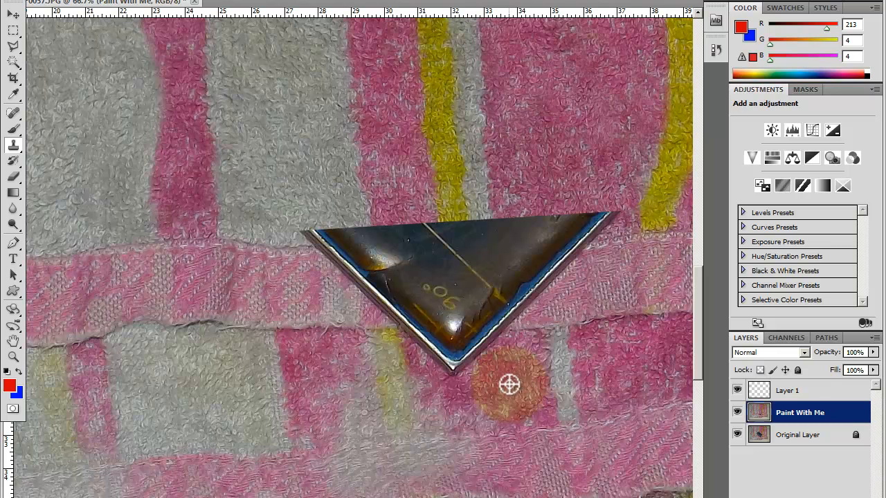
{"action": "left_click", "coordinate": [786, 392]}
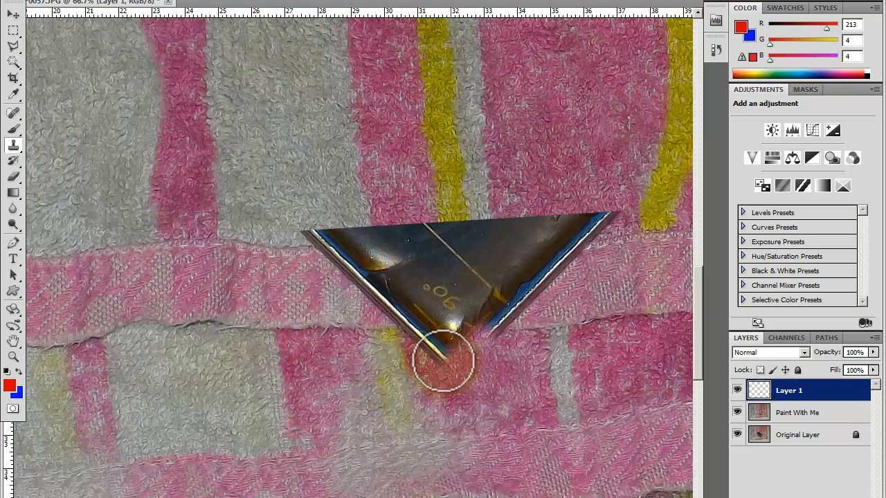
{"action": "mouse_move", "coordinate": [427, 351]}
{"action": "left_mouse_down"}
{"action": "mouse_move", "coordinate": [454, 338]}
{"action": "mouse_move", "coordinate": [499, 339]}
{"action": "left_mouse_up"}
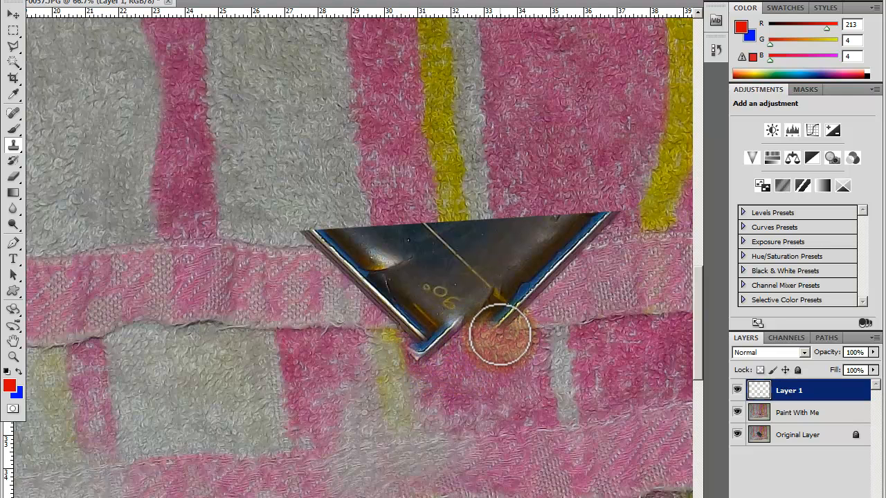
{"action": "left_click", "coordinate": [811, 420]}
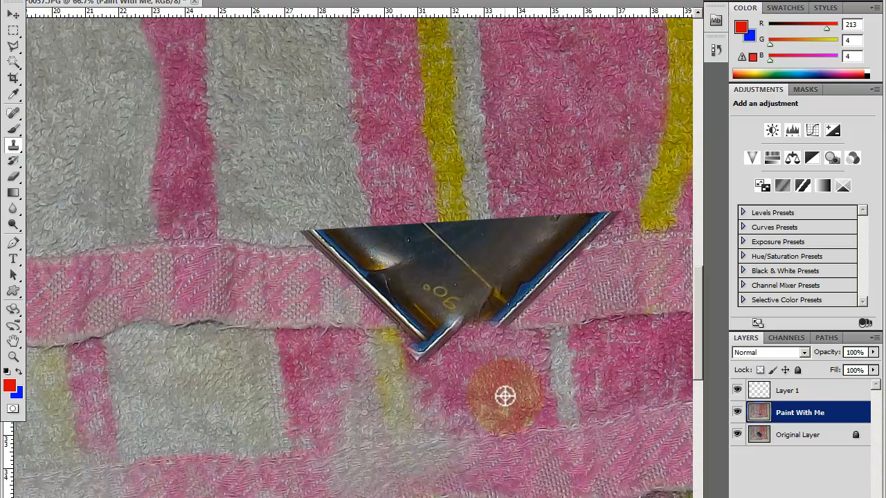
{"action": "left_click", "coordinate": [762, 391]}
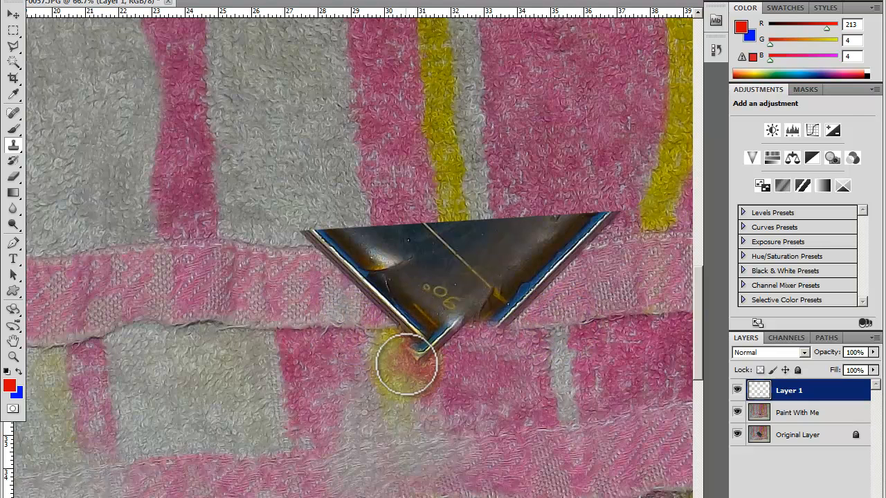
{"action": "mouse_move", "coordinate": [417, 357]}
{"action": "left_mouse_down"}
{"action": "mouse_move", "coordinate": [458, 335]}
{"action": "mouse_move", "coordinate": [410, 331]}
{"action": "mouse_move", "coordinate": [463, 327]}
{"action": "mouse_move", "coordinate": [486, 336]}
{"action": "left_mouse_up"}
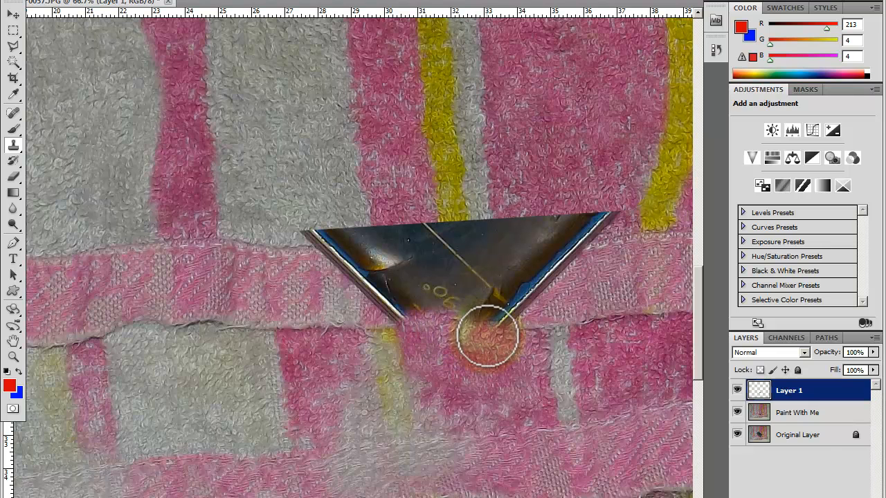
- Clean up the leftover grey and metallic fragments along the shortened triangle's lower edge with pink texture cloned from Paint With Me onto Layer 1
{"action": "left_click", "coordinate": [797, 413]}
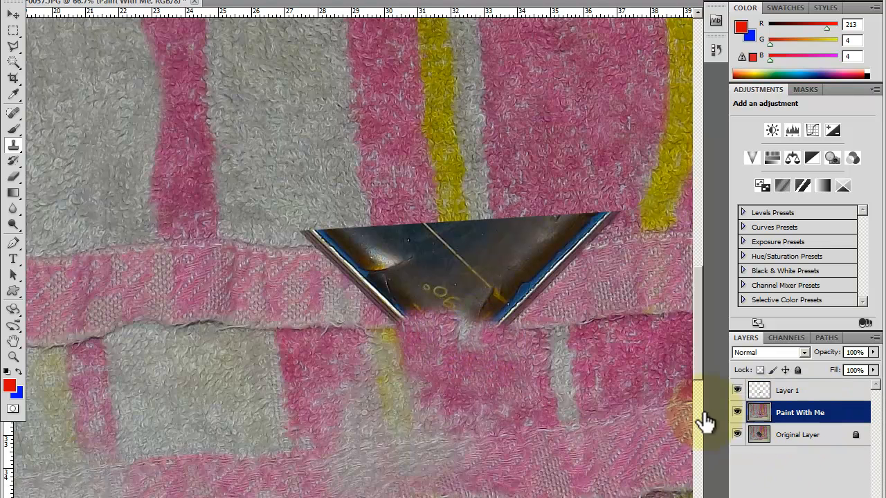
{"action": "left_click", "coordinate": [789, 393]}
{"action": "left_click_drag", "start_coordinate": [480, 343], "coordinate": [461, 328]}
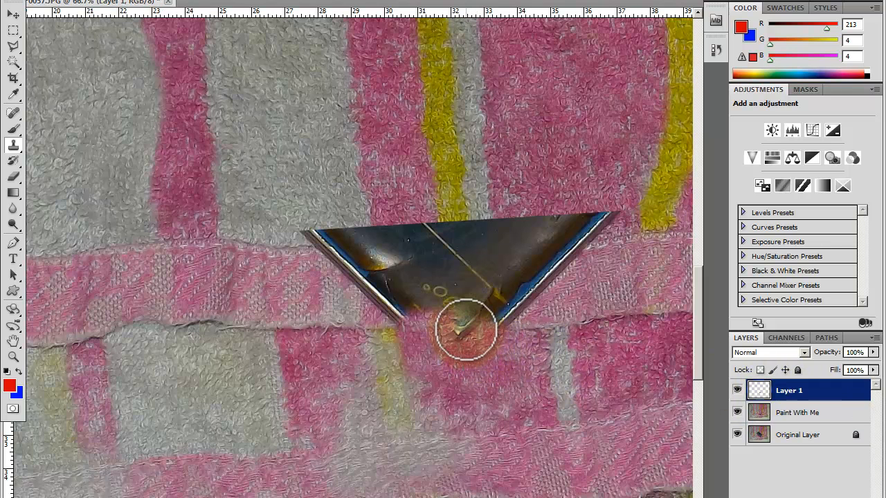
{"action": "left_click", "coordinate": [790, 414]}
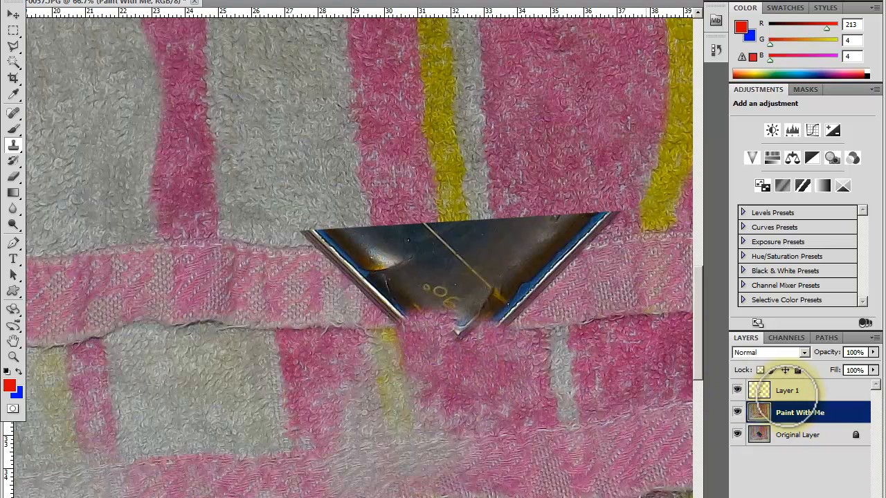
{"action": "left_click", "coordinate": [789, 391]}
{"action": "left_click_drag", "start_coordinate": [457, 334], "coordinate": [485, 331]}
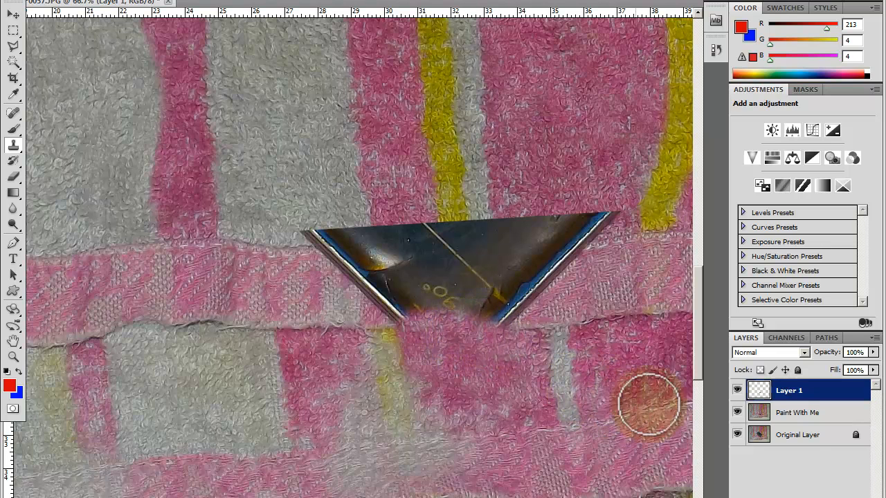
- Merge Layer 1 down into Paint With Me, and add a new empty layer with the default name Layer 1 above it
{"action": "right_click", "coordinate": [810, 396]}
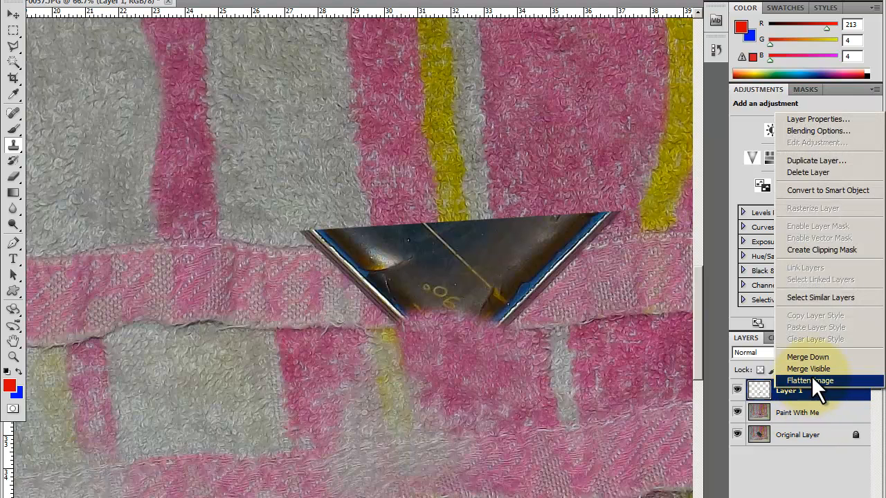
{"action": "left_click", "coordinate": [815, 358]}
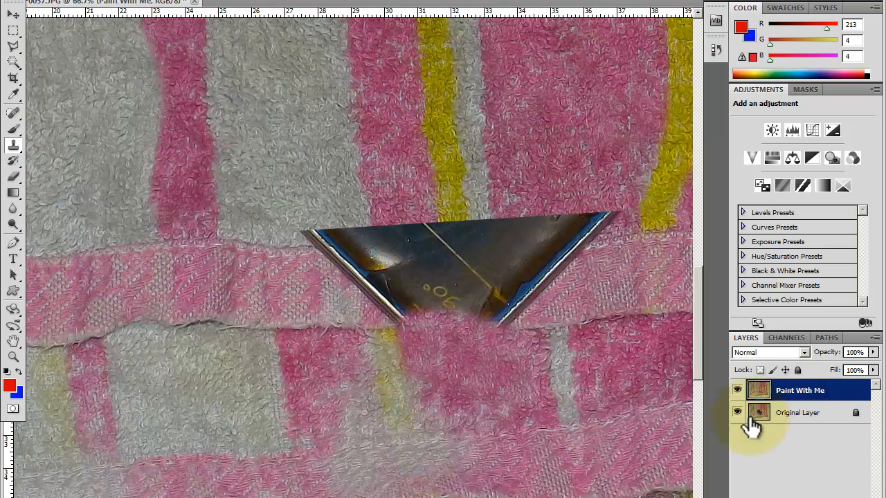
{"action": "mouse_move", "coordinate": [453, 314]}
{"action": "left_mouse_down"}
{"action": "mouse_move", "coordinate": [418, 370]}
{"action": "mouse_move", "coordinate": [445, 316]}
{"action": "mouse_move", "coordinate": [453, 354]}
{"action": "mouse_move", "coordinate": [552, 383]}
{"action": "mouse_move", "coordinate": [452, 321]}
{"action": "mouse_move", "coordinate": [472, 313]}
{"action": "mouse_move", "coordinate": [419, 323]}
{"action": "mouse_move", "coordinate": [413, 346]}
{"action": "mouse_move", "coordinate": [488, 345]}
{"action": "mouse_move", "coordinate": [415, 323]}
{"action": "mouse_move", "coordinate": [460, 346]}
{"action": "left_mouse_up"}
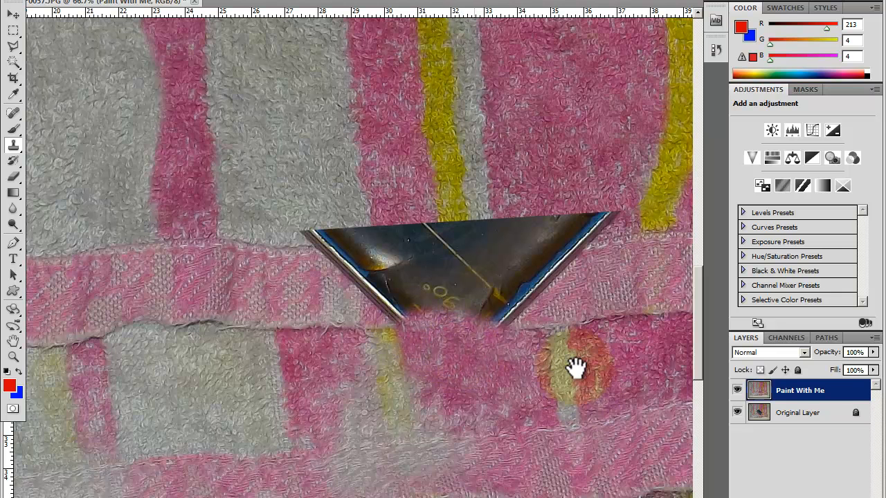
{"action": "mouse_move", "coordinate": [566, 360]}
{"action": "left_mouse_down"}
{"action": "mouse_move", "coordinate": [554, 395]}
{"action": "mouse_move", "coordinate": [529, 400]}
{"action": "left_mouse_up"}
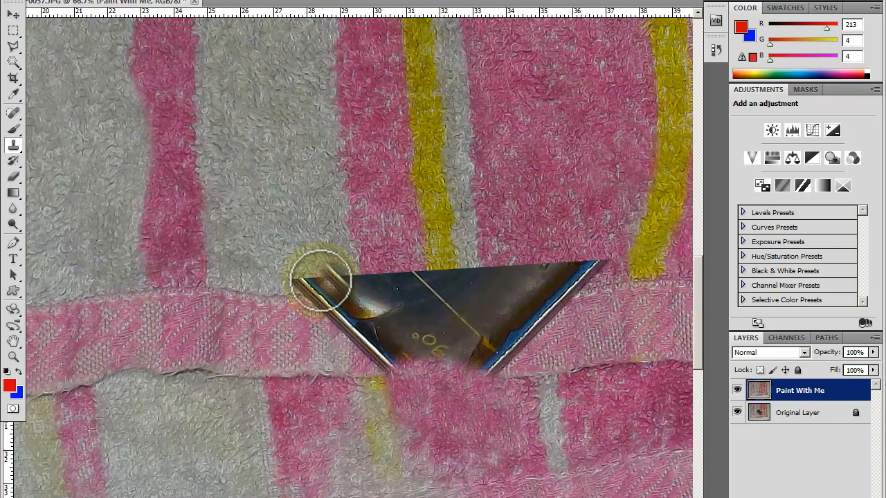
{"action": "left_click_drag", "start_coordinate": [625, 335], "coordinate": [625, 362]}
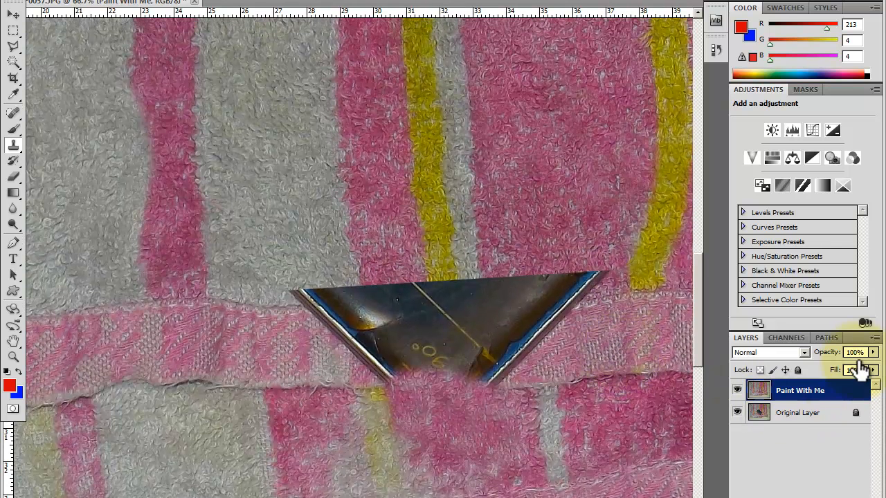
{"action": "left_click", "coordinate": [876, 339]}
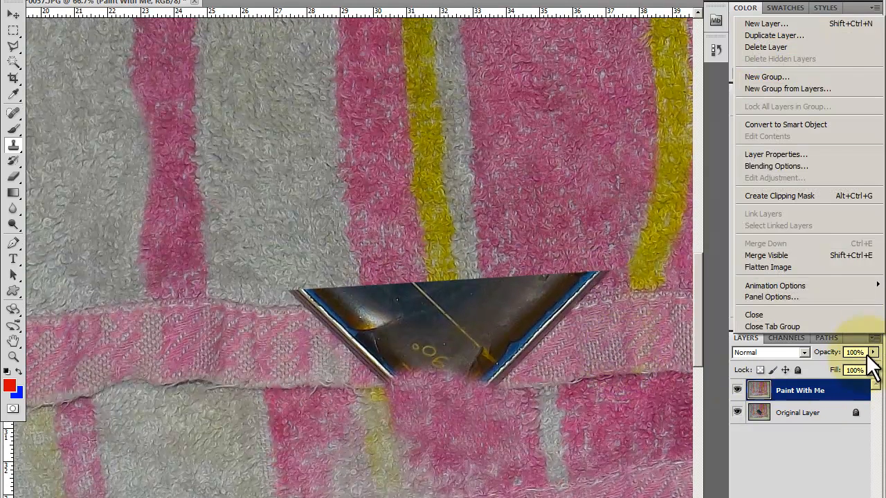
{"action": "left_click", "coordinate": [786, 25]}
{"action": "left_click", "coordinate": [687, 156]}
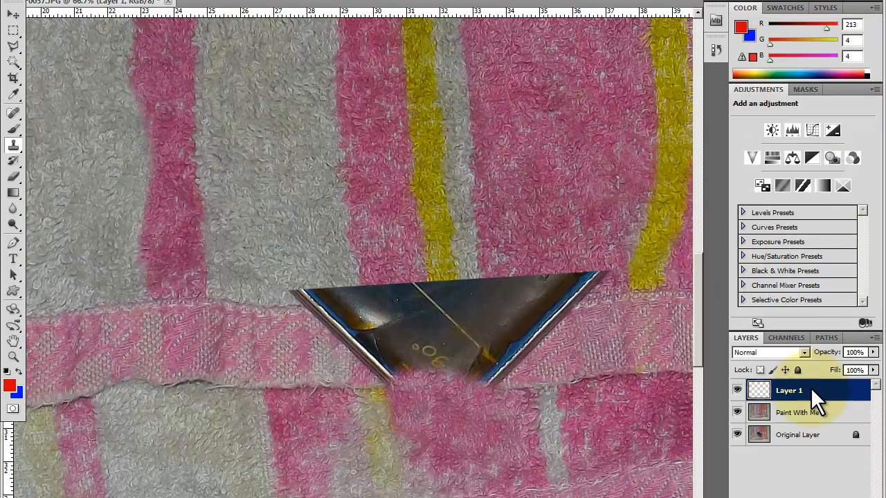
- Cover the triangular object's upper-right part with pink towel texture cloned from Paint With Me onto Layer 1
{"action": "left_click", "coordinate": [800, 415]}
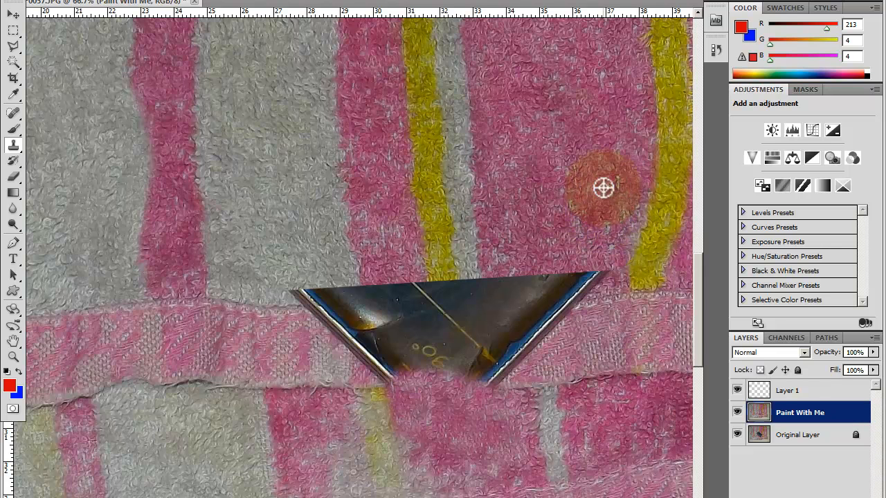
{"action": "left_click", "coordinate": [789, 390]}
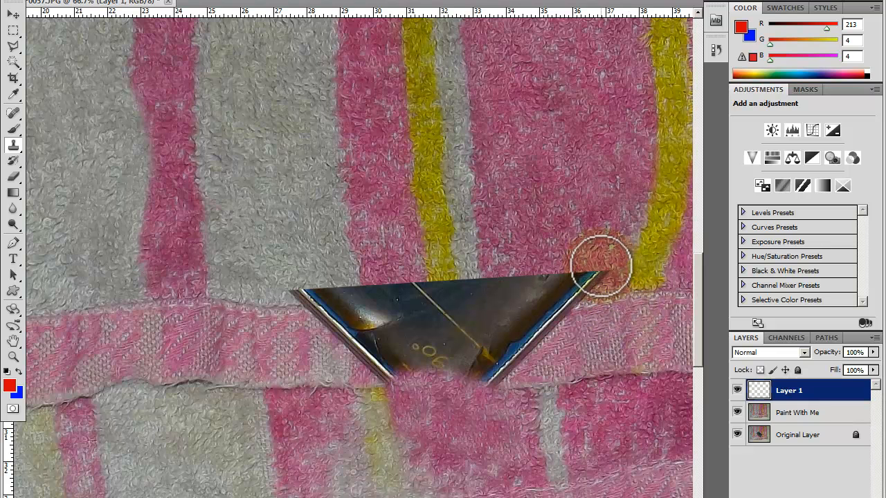
{"action": "mouse_move", "coordinate": [588, 284]}
{"action": "left_mouse_down"}
{"action": "mouse_move", "coordinate": [560, 294]}
{"action": "mouse_move", "coordinate": [563, 273]}
{"action": "mouse_move", "coordinate": [576, 271]}
{"action": "mouse_move", "coordinate": [570, 296]}
{"action": "mouse_move", "coordinate": [555, 304]}
{"action": "mouse_move", "coordinate": [586, 296]}
{"action": "mouse_move", "coordinate": [520, 307]}
{"action": "mouse_move", "coordinate": [550, 320]}
{"action": "mouse_move", "coordinate": [533, 299]}
{"action": "mouse_move", "coordinate": [538, 273]}
{"action": "mouse_move", "coordinate": [513, 282]}
{"action": "mouse_move", "coordinate": [500, 274]}
{"action": "mouse_move", "coordinate": [507, 320]}
{"action": "mouse_move", "coordinate": [525, 322]}
{"action": "mouse_move", "coordinate": [534, 318]}
{"action": "mouse_move", "coordinate": [475, 275]}
{"action": "left_mouse_up"}
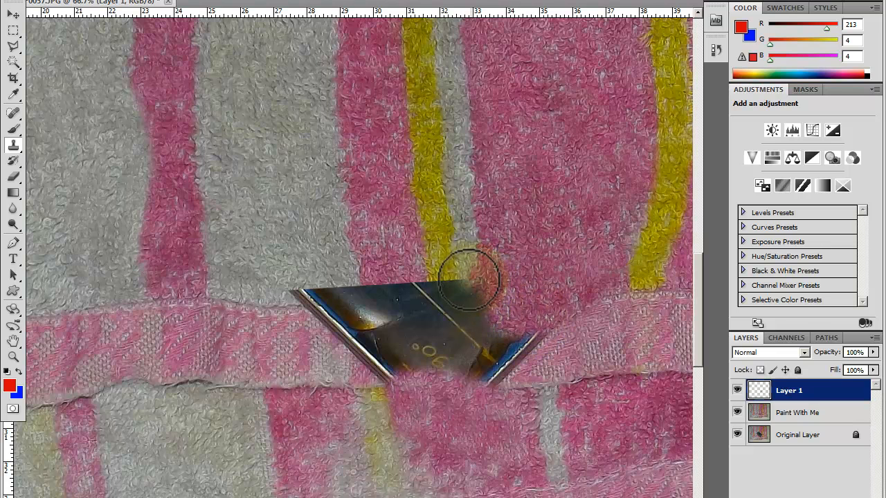
- Extend the narrow grey stripe and its adjoining pink edge down over the object, cloning from Paint With Me onto Layer 1
{"action": "left_click", "coordinate": [797, 412]}
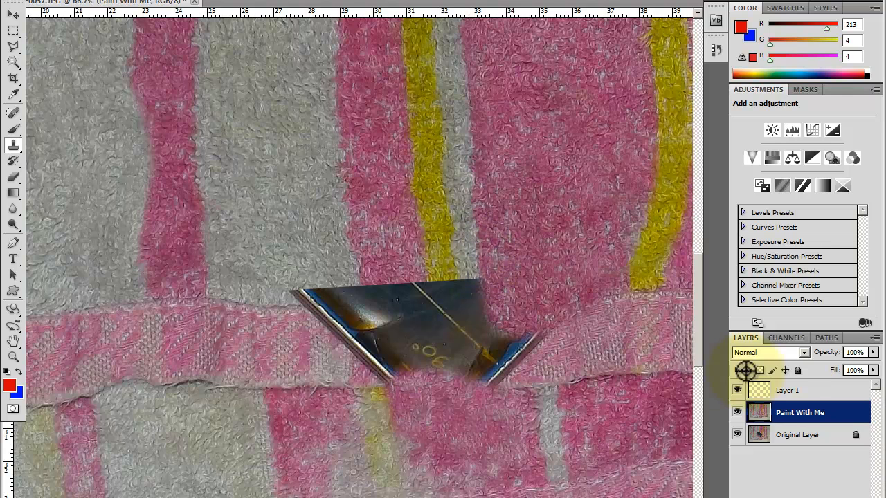
{"action": "left_click", "coordinate": [788, 393]}
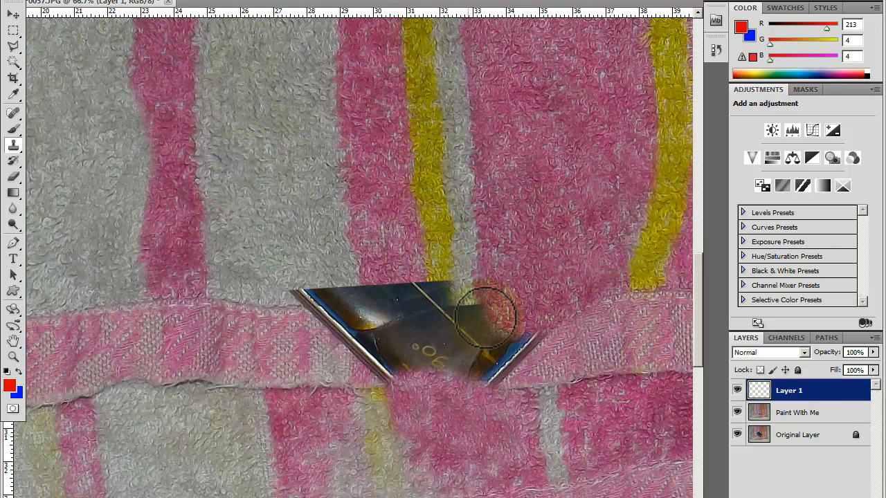
{"action": "left_click", "coordinate": [800, 413]}
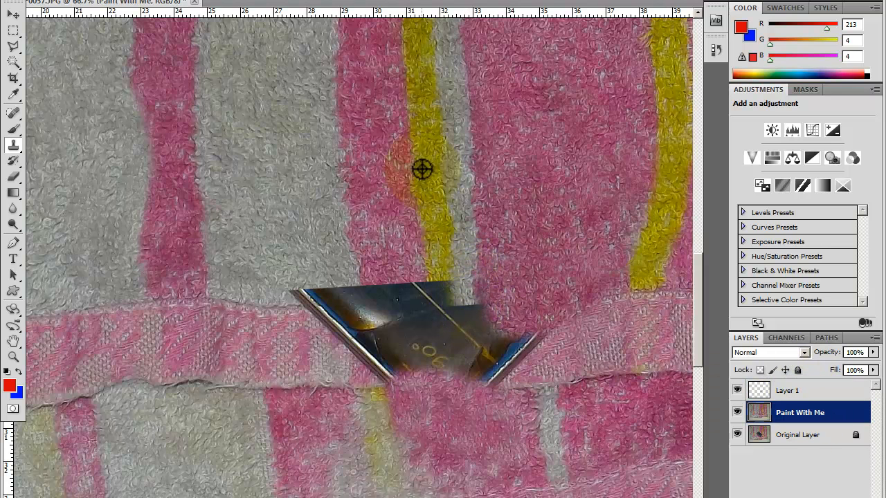
{"action": "left_click", "coordinate": [803, 391]}
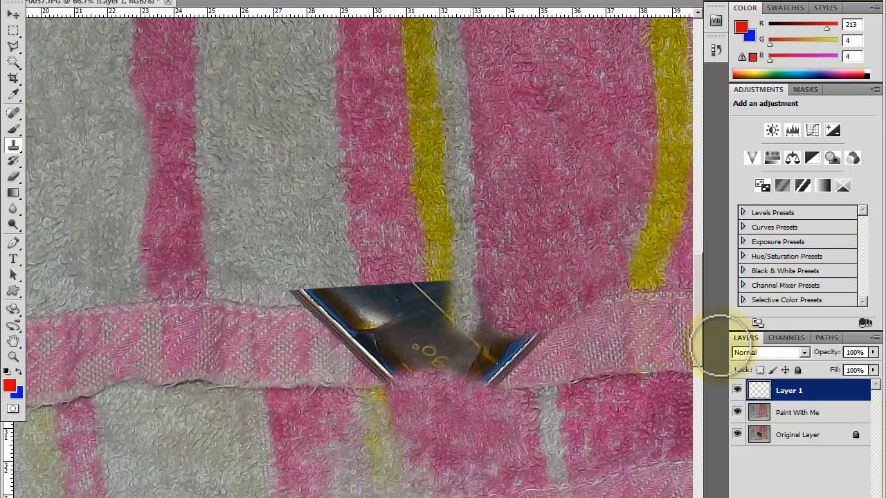
{"action": "left_click", "coordinate": [789, 413]}
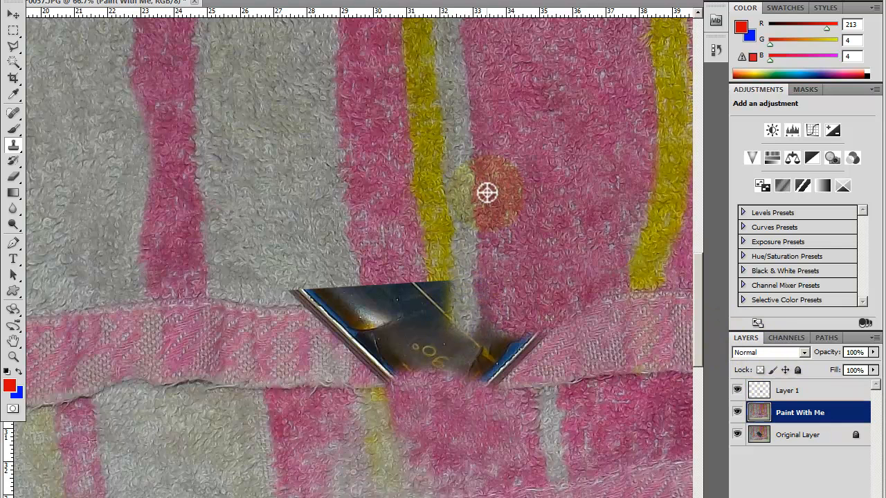
{"action": "left_click", "coordinate": [814, 391]}
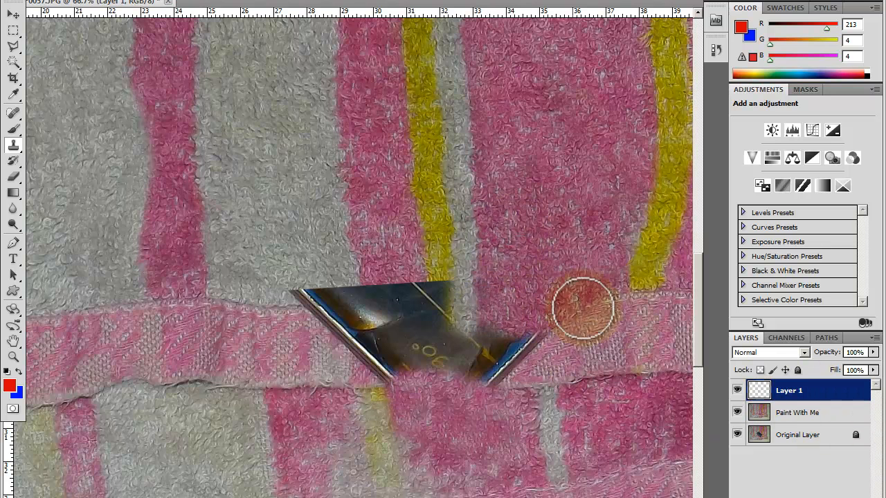
- Continue the yellow stripe and the pink stripe to its left down over the object, cloning from Paint With Me onto Layer 1
{"action": "left_click", "coordinate": [783, 414]}
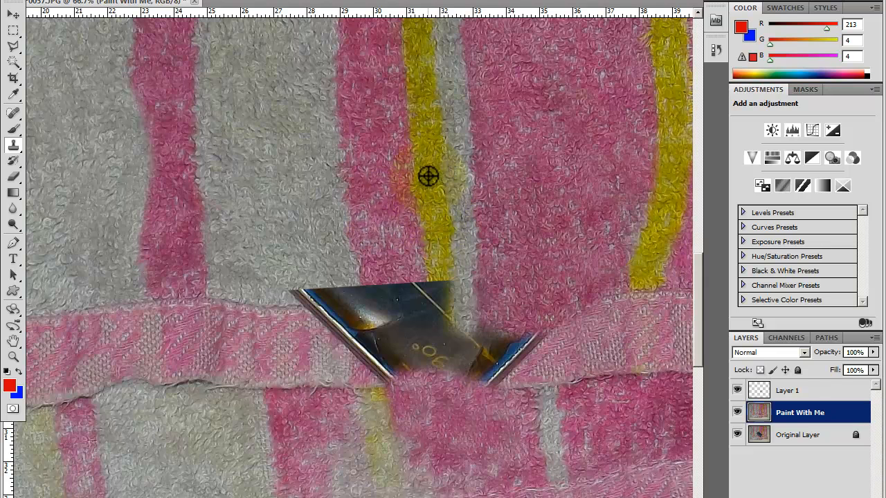
{"action": "left_click", "coordinate": [775, 392]}
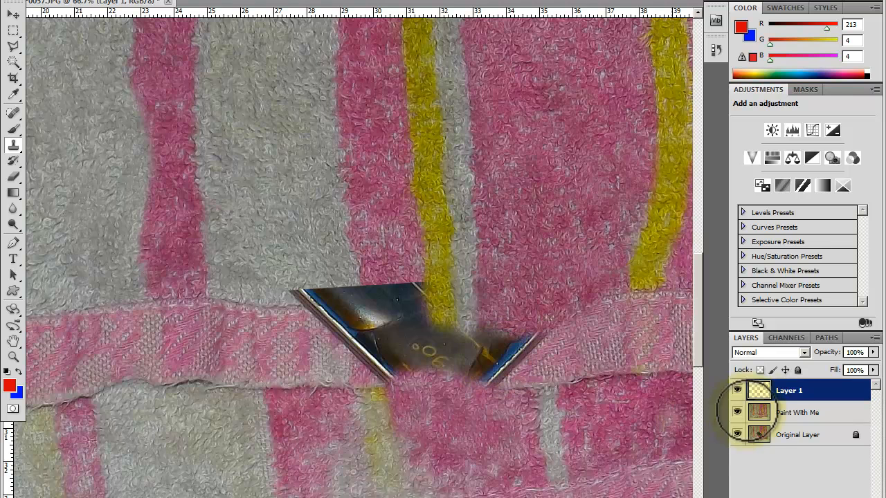
{"action": "left_click", "coordinate": [796, 415]}
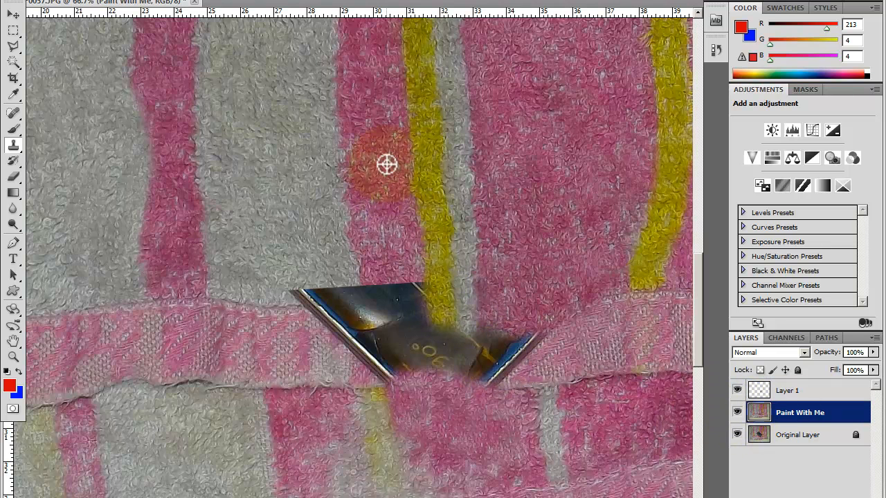
{"action": "left_click", "coordinate": [770, 394]}
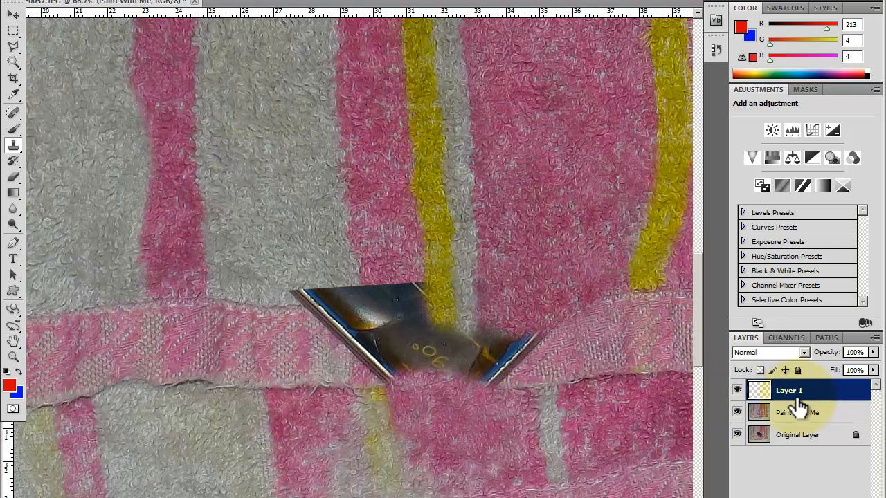
{"action": "mouse_move", "coordinate": [406, 281]}
{"action": "left_mouse_down"}
{"action": "mouse_move", "coordinate": [408, 319]}
{"action": "mouse_move", "coordinate": [396, 312]}
{"action": "mouse_move", "coordinate": [392, 284]}
{"action": "mouse_move", "coordinate": [376, 309]}
{"action": "mouse_move", "coordinate": [377, 286]}
{"action": "mouse_move", "coordinate": [378, 301]}
{"action": "left_mouse_up"}
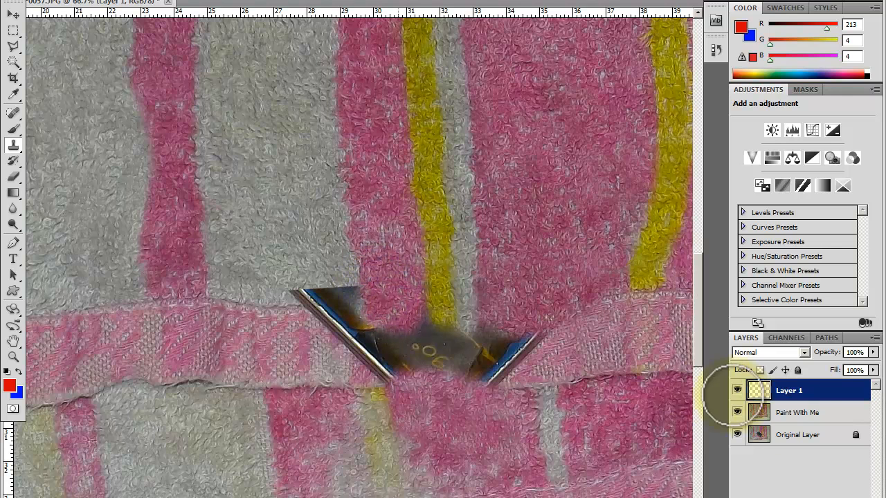
- Cover the object's upper-left corner and its dark remnants with grey towel texture cloned from Paint With Me onto Layer 1
{"action": "left_click", "coordinate": [797, 414]}
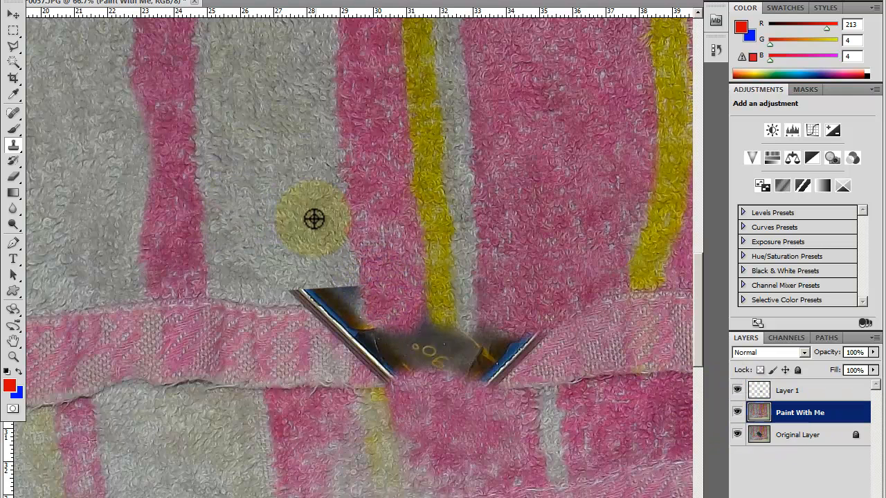
{"action": "left_click", "coordinate": [807, 392]}
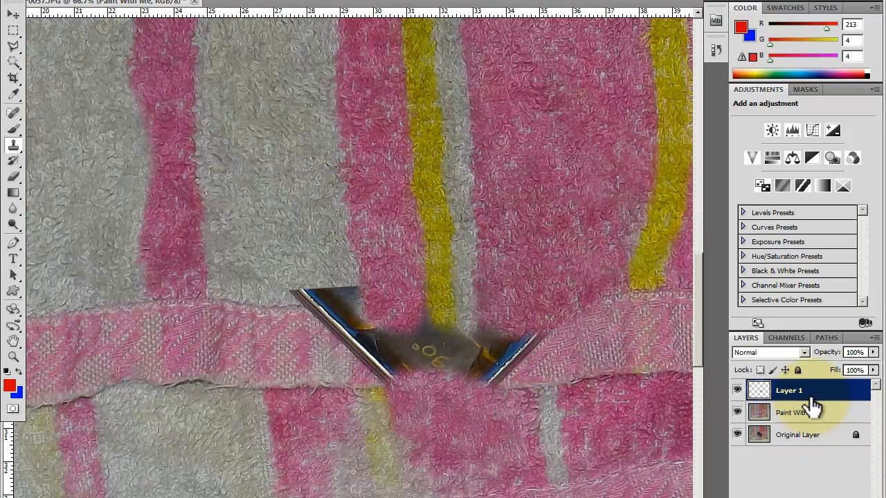
{"action": "mouse_move", "coordinate": [318, 275]}
{"action": "left_mouse_down"}
{"action": "mouse_move", "coordinate": [313, 263]}
{"action": "mouse_move", "coordinate": [306, 300]}
{"action": "mouse_move", "coordinate": [292, 292]}
{"action": "mouse_move", "coordinate": [338, 287]}
{"action": "mouse_move", "coordinate": [309, 295]}
{"action": "left_mouse_up"}
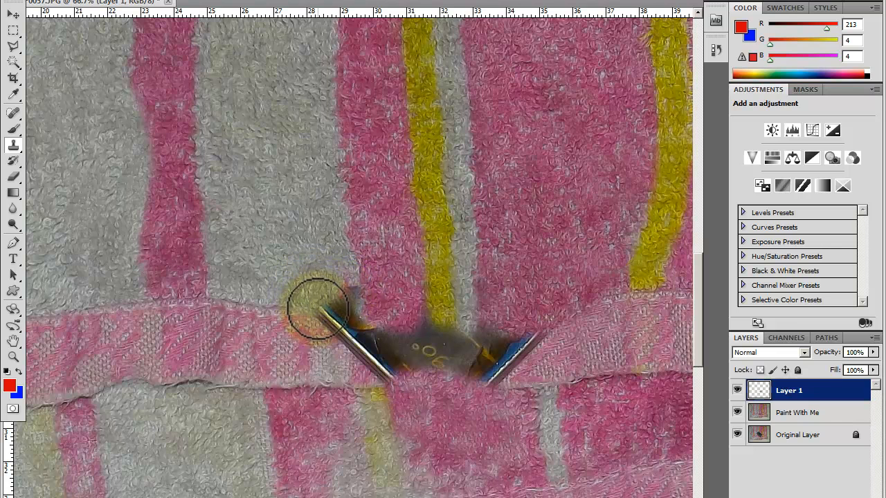
{"action": "left_click", "coordinate": [796, 421]}
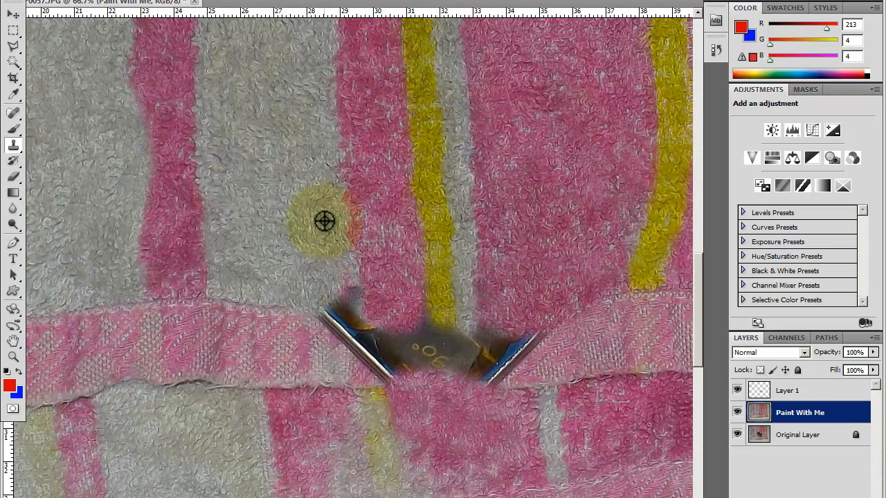
{"action": "left_click", "coordinate": [789, 393]}
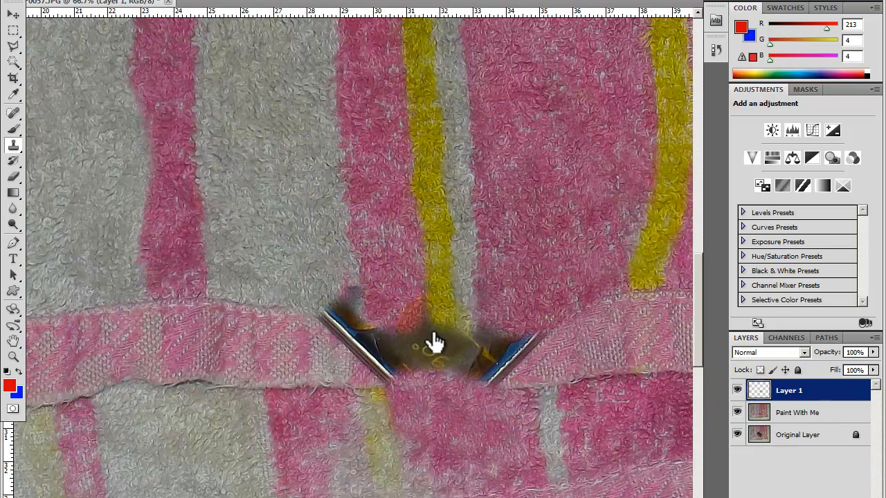
{"action": "left_click", "coordinate": [340, 294]}
{"action": "left_click", "coordinate": [343, 316]}
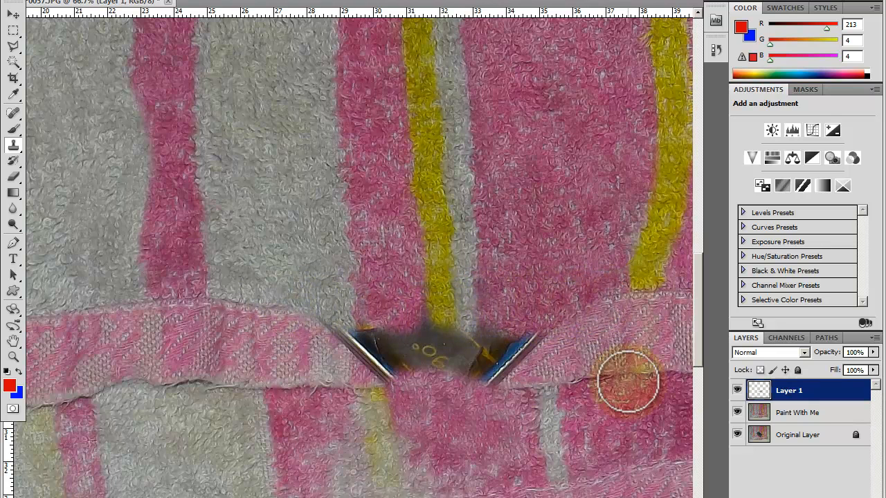
- Lengthen the yellow stripe further down across the object's remaining dark middle with the Clone Stamp on Layer 1
{"action": "left_click", "coordinate": [790, 413]}
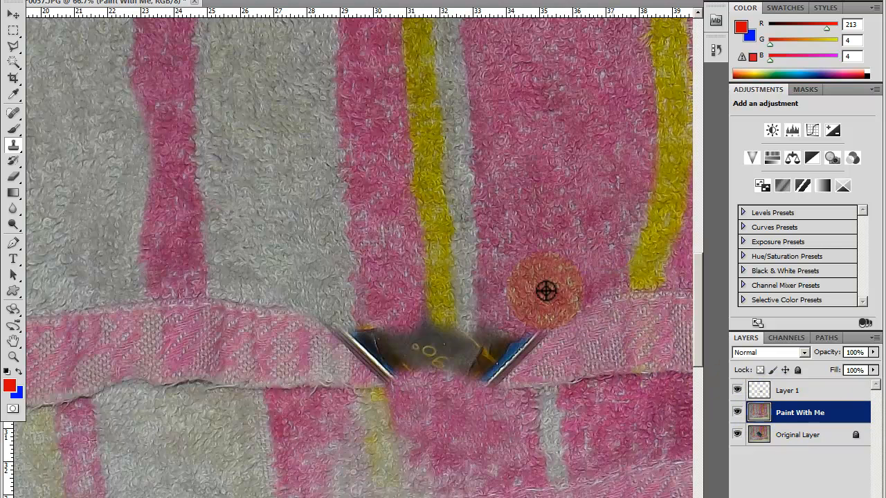
{"action": "left_click", "coordinate": [789, 392]}
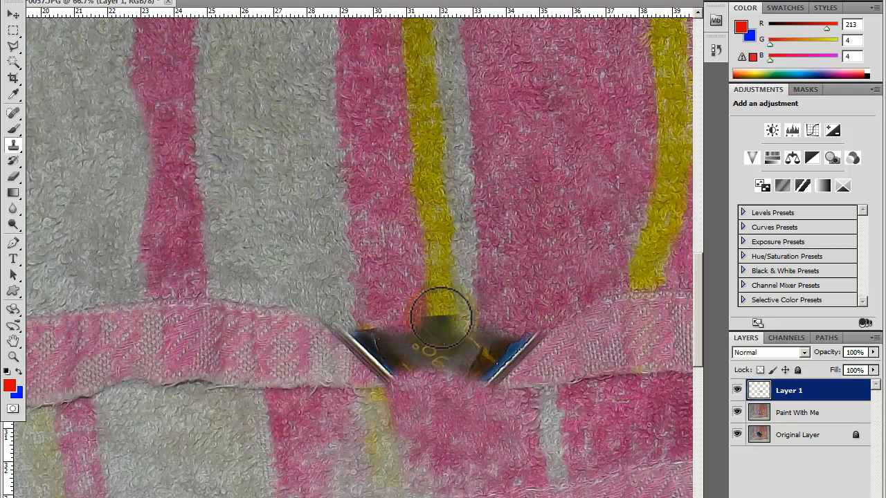
{"action": "left_click", "coordinate": [789, 412]}
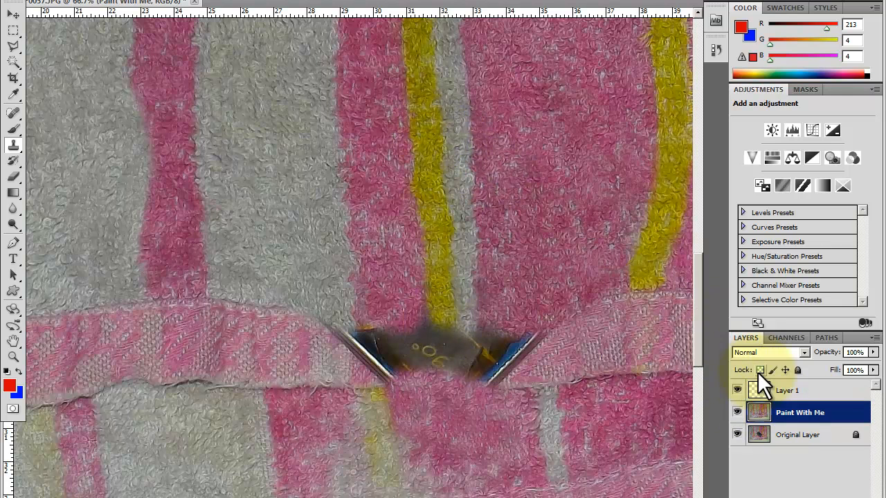
{"action": "left_click", "coordinate": [783, 392]}
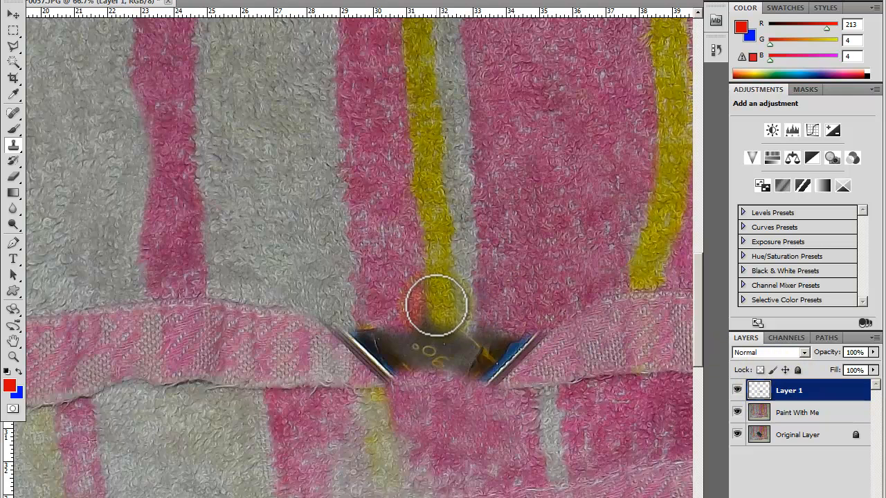
{"action": "left_click_drag", "start_coordinate": [436, 315], "coordinate": [442, 334]}
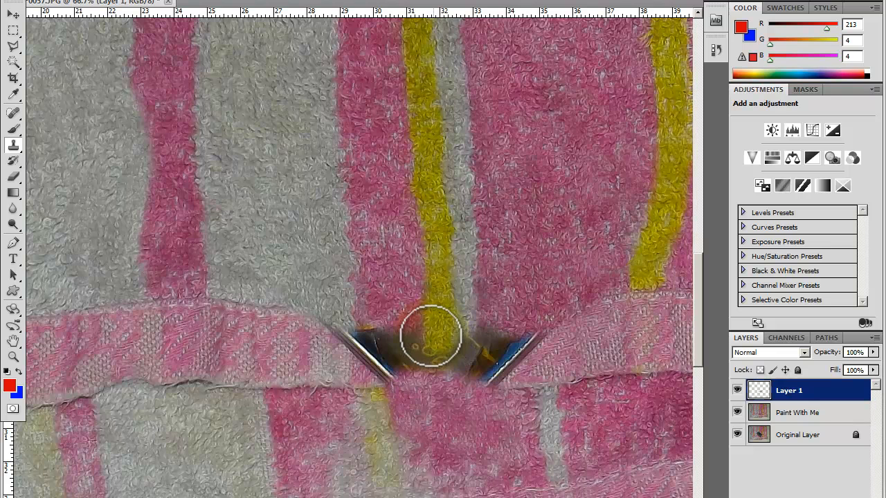
- Extend the pink stripe left of the yellow one over the remaining dark area, sampling from Paint With Me and painting on Layer 1
{"action": "left_click", "coordinate": [792, 415]}
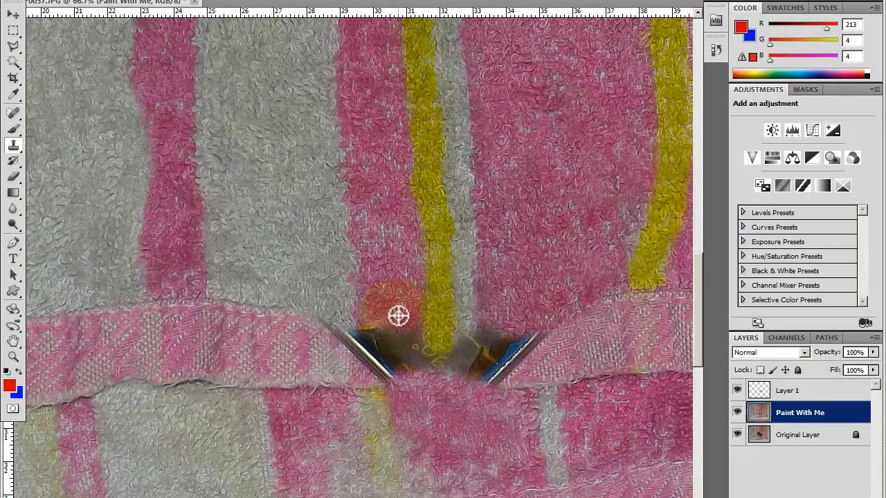
{"action": "left_click", "coordinate": [781, 392]}
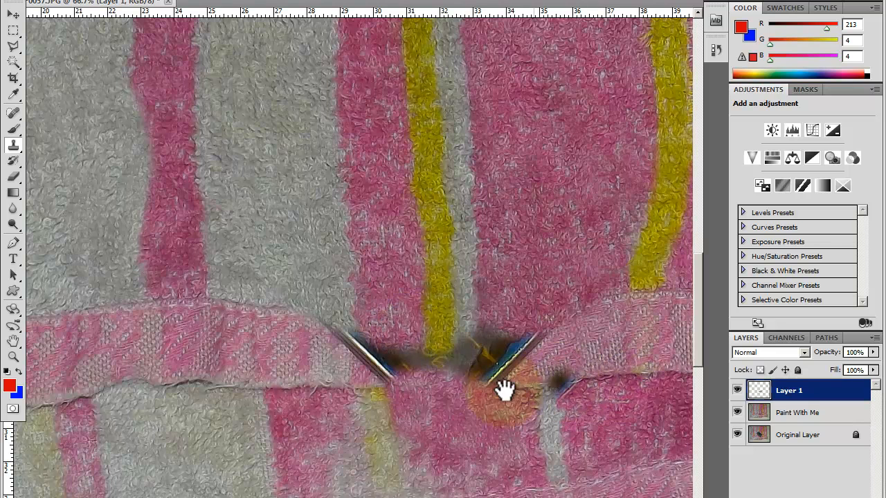
{"action": "mouse_move", "coordinate": [484, 392]}
{"action": "left_mouse_down"}
{"action": "mouse_move", "coordinate": [510, 390]}
{"action": "mouse_move", "coordinate": [552, 360]}
{"action": "mouse_move", "coordinate": [544, 366]}
{"action": "left_mouse_up"}
{"action": "mouse_move", "coordinate": [564, 409]}
{"action": "left_mouse_down"}
{"action": "mouse_move", "coordinate": [558, 406]}
{"action": "mouse_move", "coordinate": [576, 414]}
{"action": "left_mouse_up"}
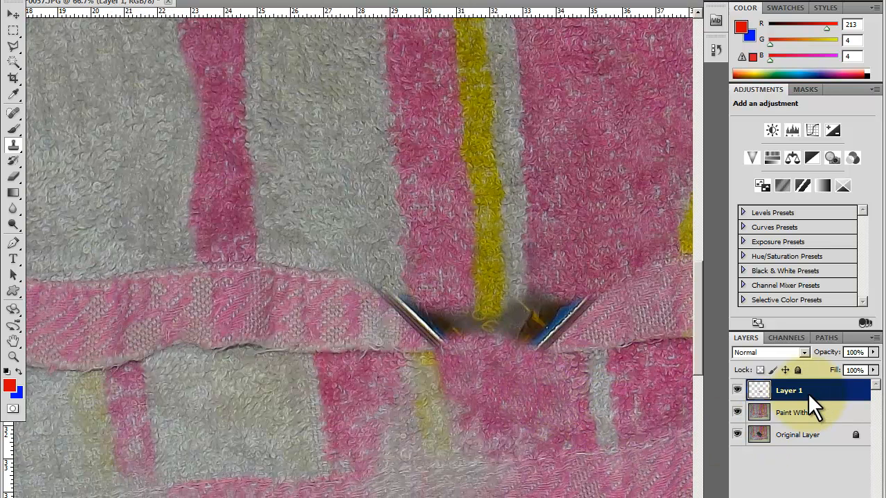
- Merge Layer 1 down into the Paint With Me layer
{"action": "right_click", "coordinate": [808, 394]}
{"action": "left_click", "coordinate": [818, 361]}
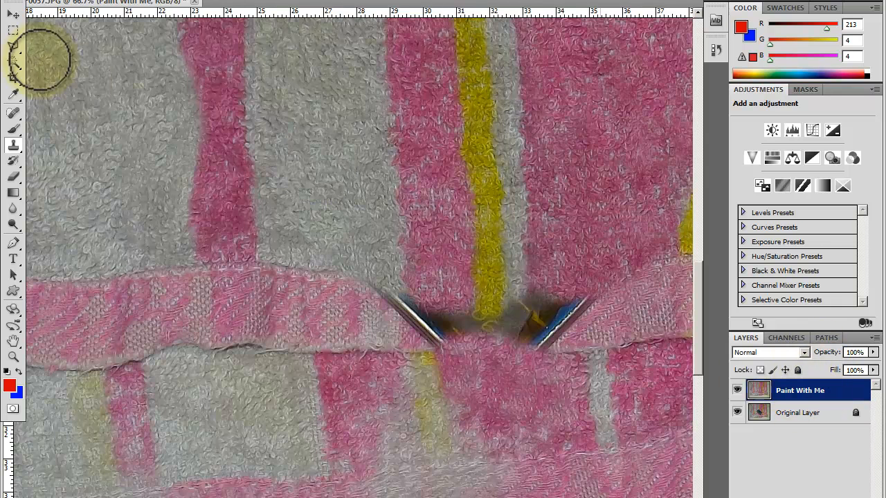
- Save the image as a layered Photoshop PSD named asdfasdfadsfasdfd in the Clone Tool folder, with Maximize Compatibility enabled
{"action": "left_click", "coordinate": [20, 1]}
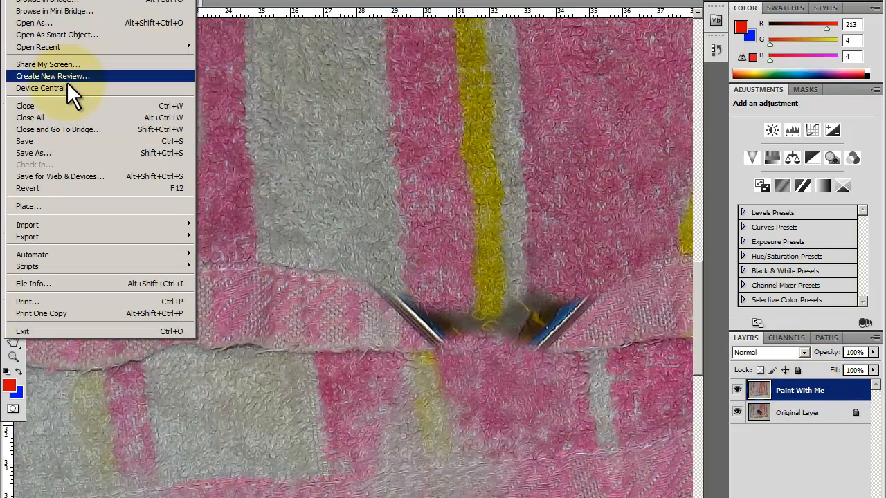
{"action": "left_click", "coordinate": [76, 139]}
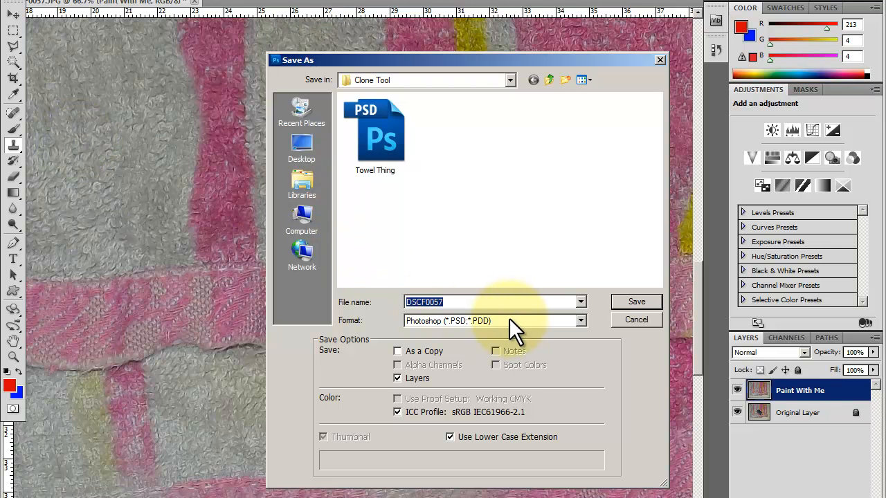
{"action": "type", "text": "asdfasdfadsfasdfd"}
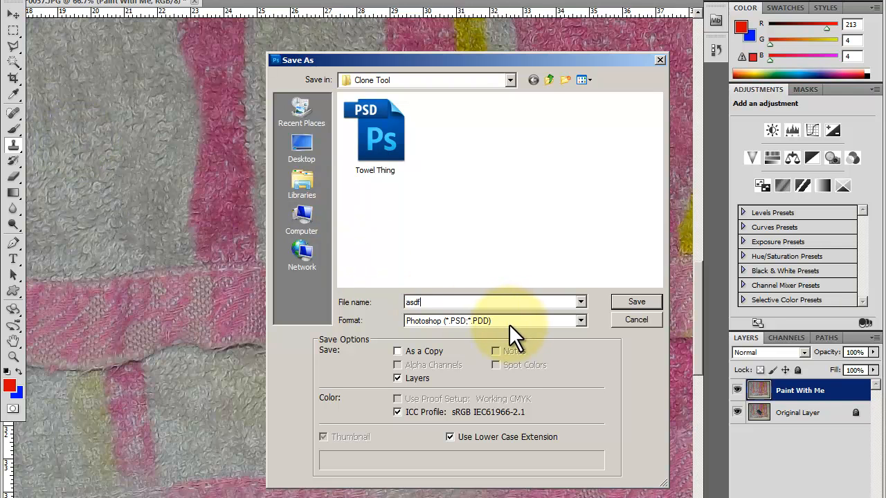
{"action": "left_click", "coordinate": [631, 302]}
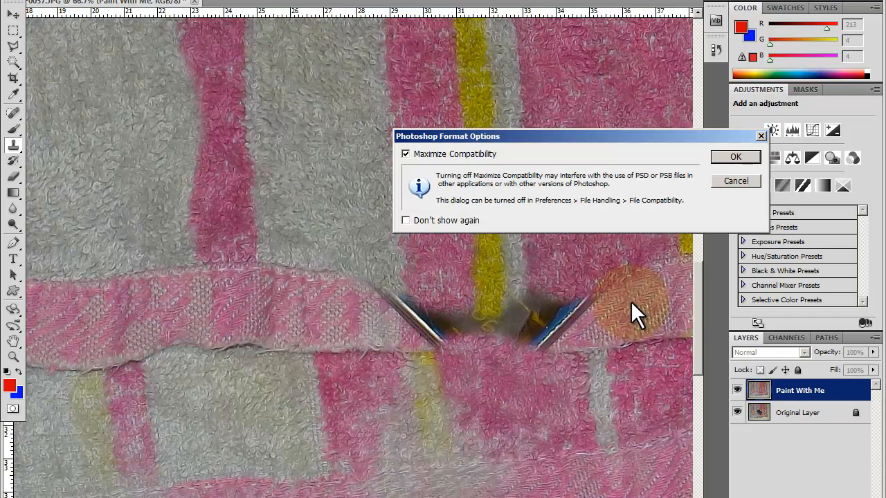
{"action": "left_click", "coordinate": [739, 158]}
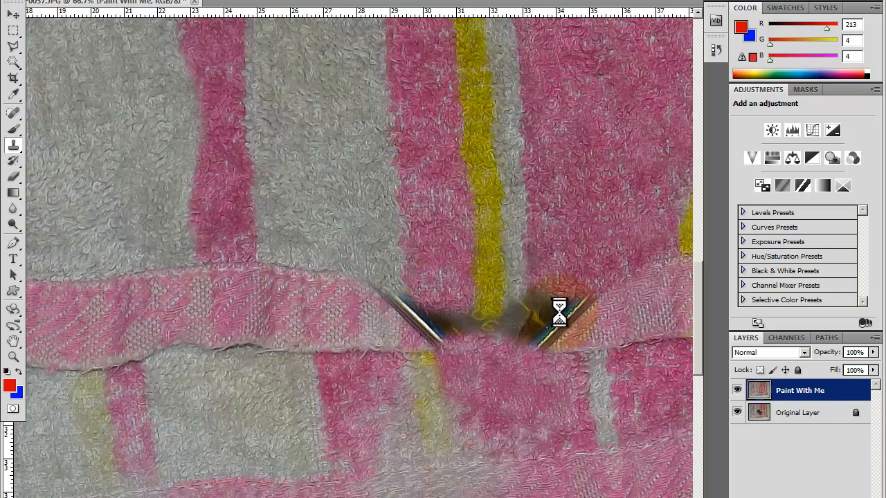
{"action": "mouse_move", "coordinate": [477, 383]}
{"action": "left_mouse_down"}
{"action": "mouse_move", "coordinate": [427, 362]}
{"action": "mouse_move", "coordinate": [387, 315]}
{"action": "left_mouse_up"}
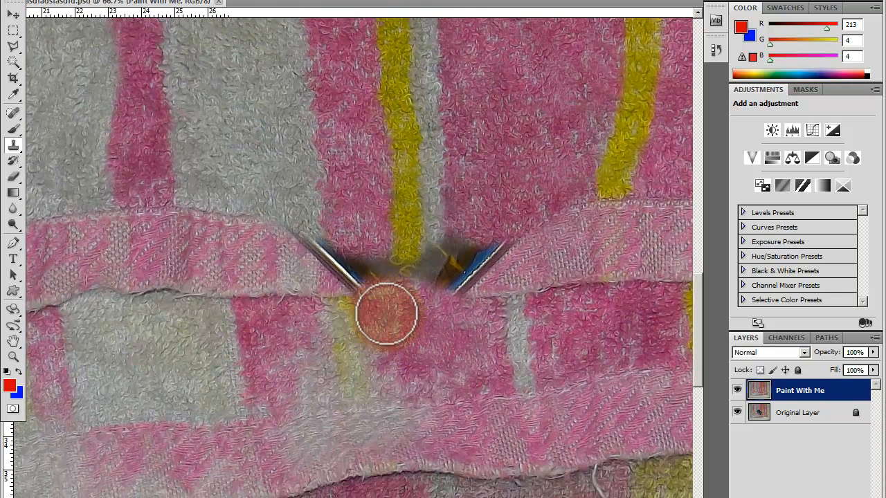